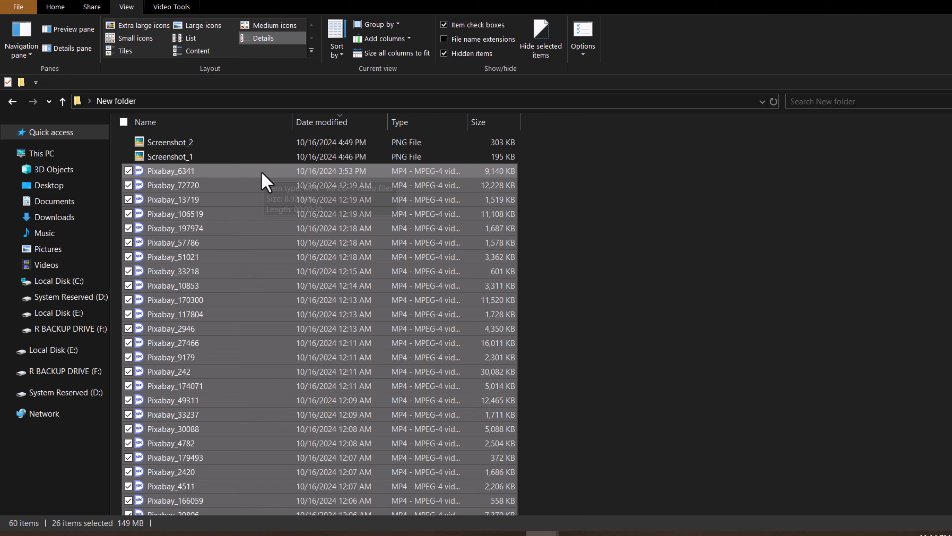
Step: Import the selected Pixabay videos into HitPaw Edimakor and place the Speech_2024_10_16 audio at the start of the timeline
{"action": "left_click_drag", "start_coordinate": [265, 180], "coordinate": [270, 162]}
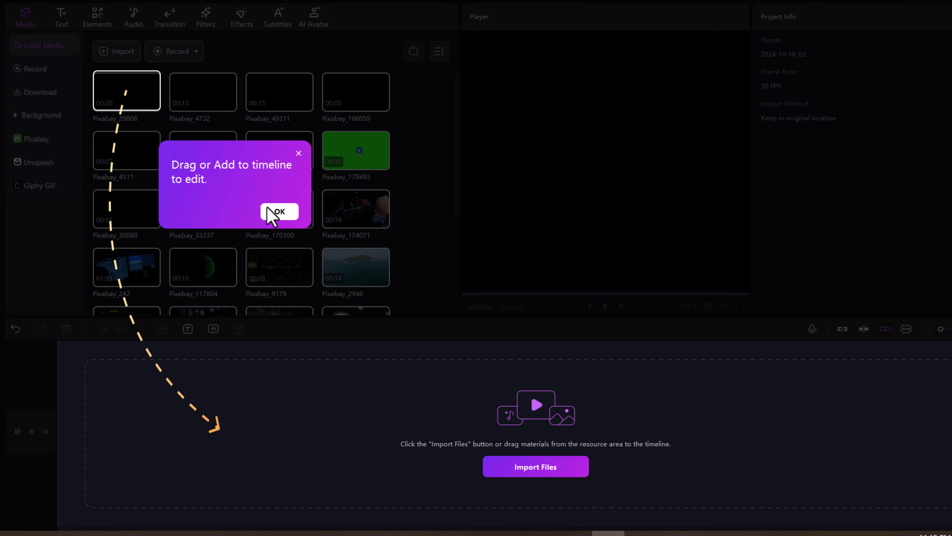
{"action": "left_click", "coordinate": [279, 211]}
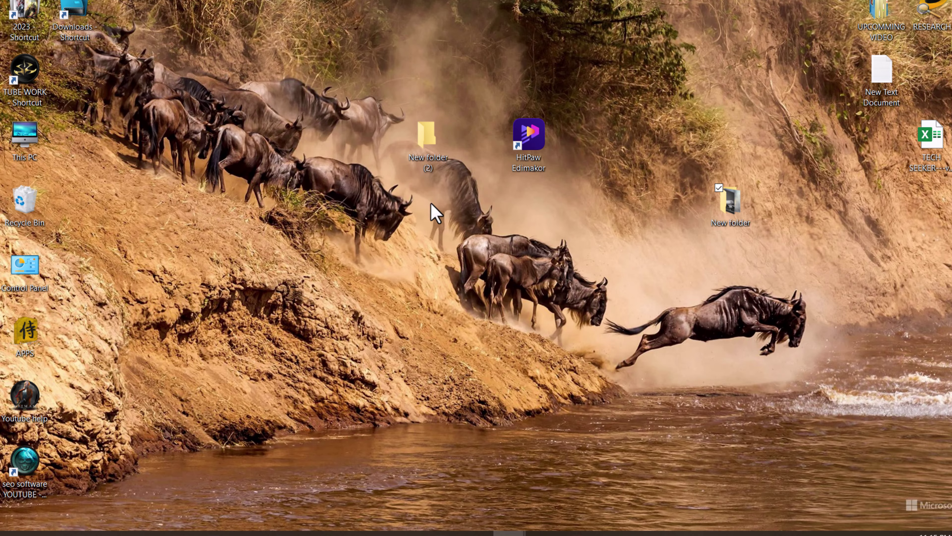
{"action": "double_click", "coordinate": [427, 177]}
{"action": "left_click_drag", "start_coordinate": [287, 244], "coordinate": [242, 466]}
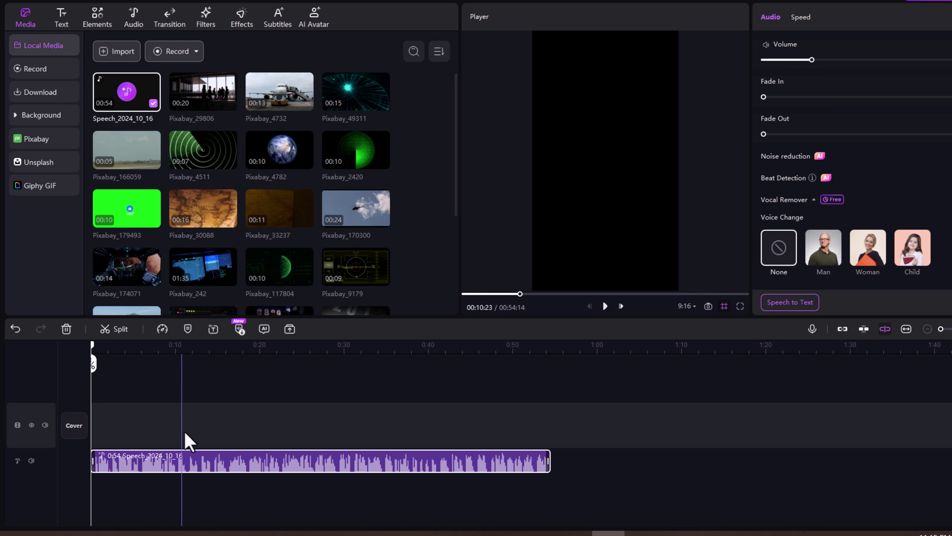
Step: Delete all Pixabay videos from the local media library, keeping only the Speech_2024_10_16 audio
{"action": "scroll", "coordinate": [361, 272], "scroll_direction": "down", "scroll_amount": 5}
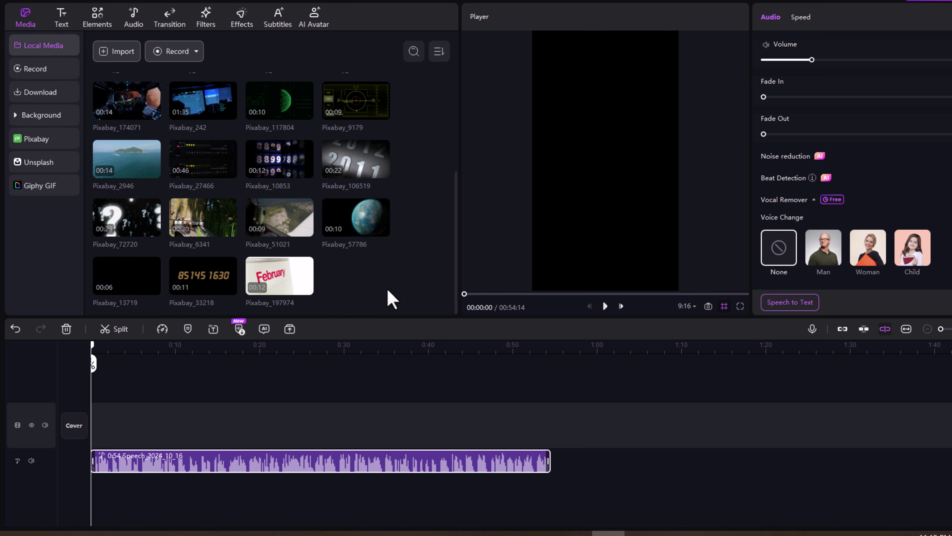
{"action": "left_click_drag", "start_coordinate": [395, 294], "coordinate": [189, 105]}
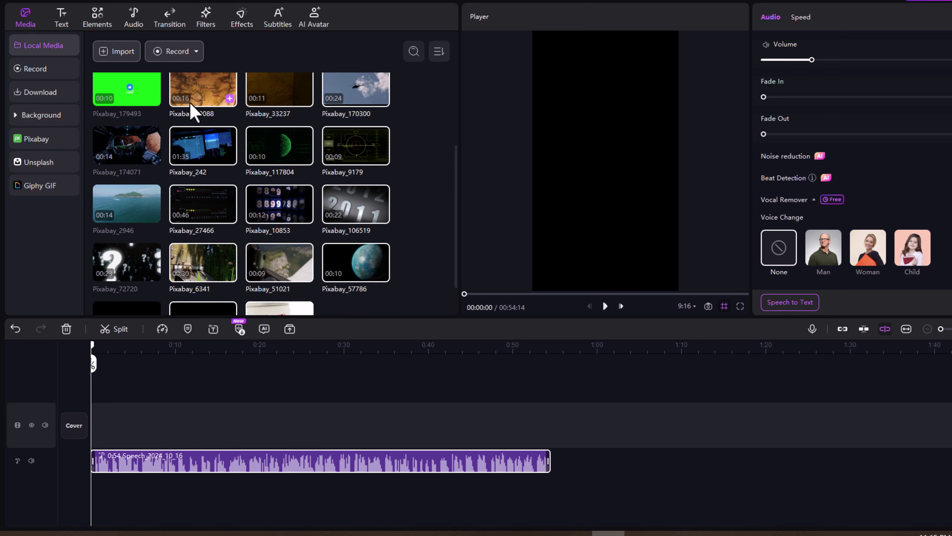
{"action": "key", "text": "Delete"}
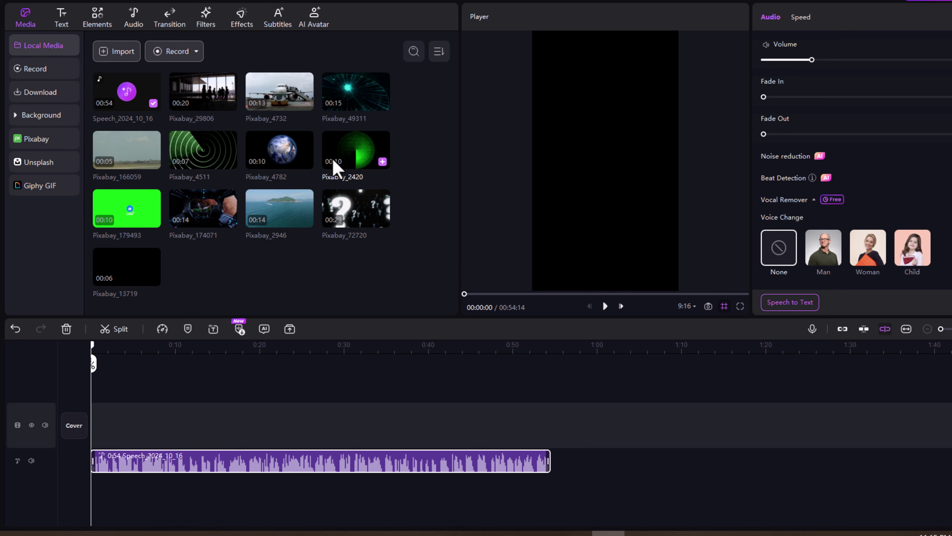
{"action": "left_click_drag", "start_coordinate": [396, 287], "coordinate": [113, 162]}
{"action": "key", "text": "Delete"}
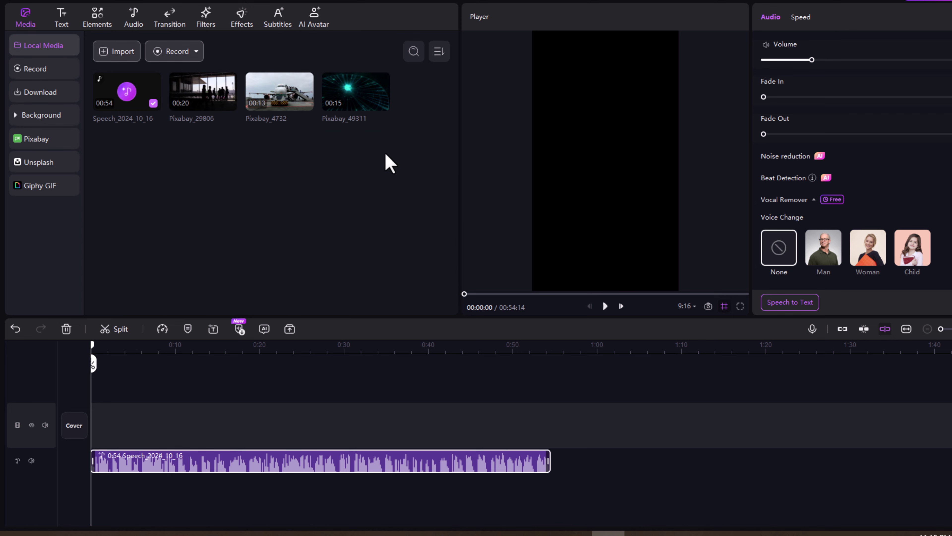
{"action": "left_click_drag", "start_coordinate": [409, 151], "coordinate": [192, 81]}
{"action": "key", "text": "Delete"}
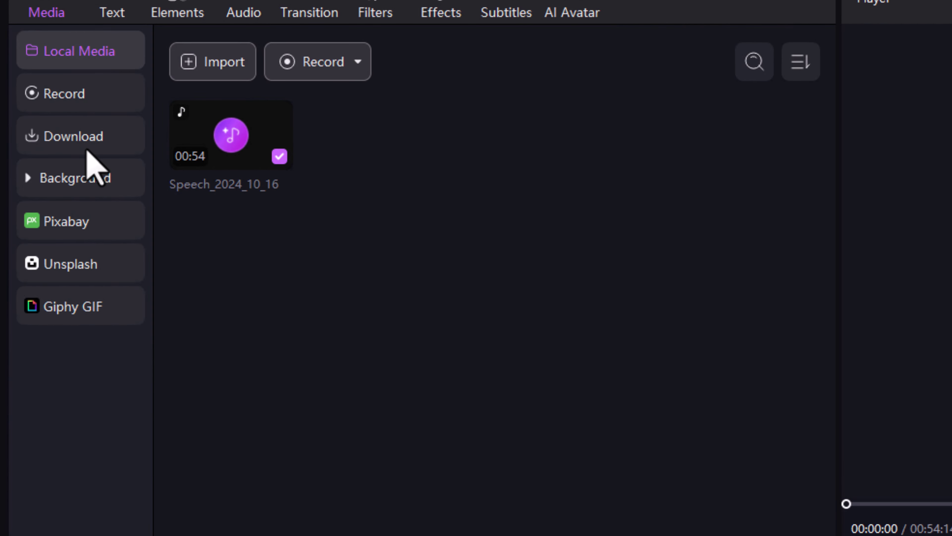
Step: View the downloaded videos and search the Pixabay stock library for "flight ready to take off"
{"action": "left_click", "coordinate": [82, 141]}
{"action": "scroll", "coordinate": [403, 457], "scroll_direction": "down", "scroll_amount": 10}
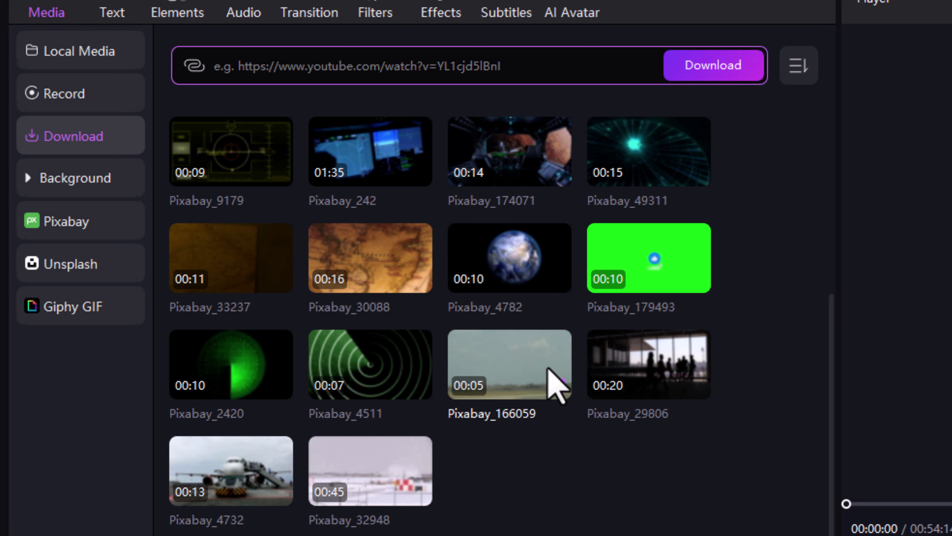
{"action": "left_click", "coordinate": [89, 235]}
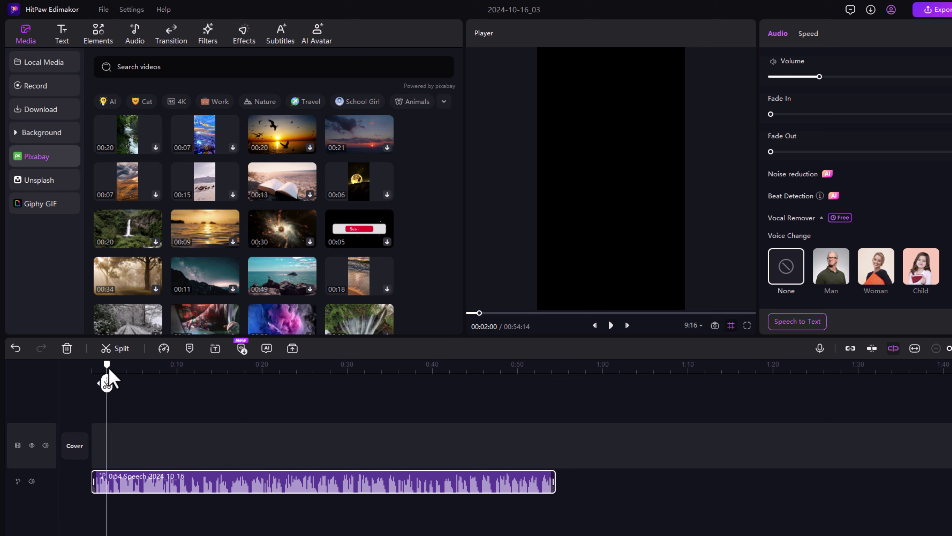
{"action": "left_click", "coordinate": [165, 66]}
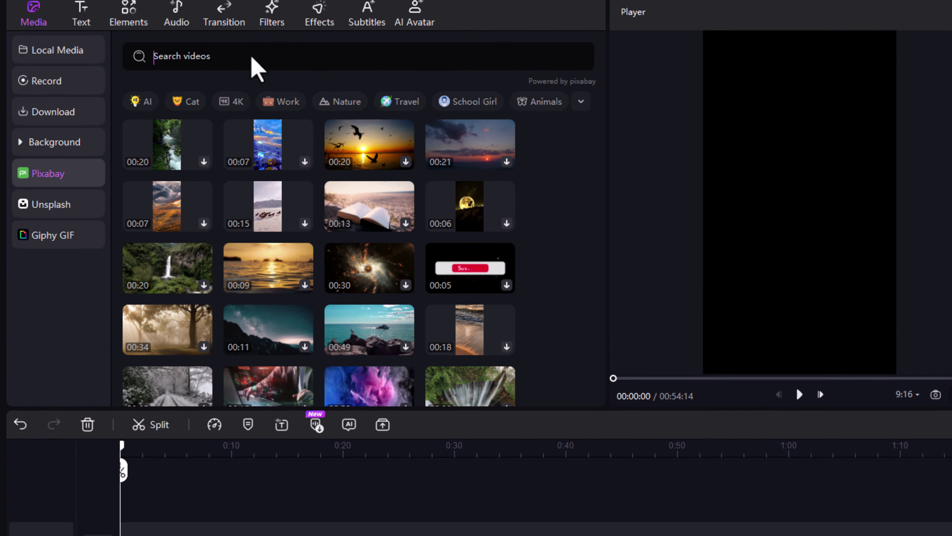
{"action": "type", "text": "flight"}
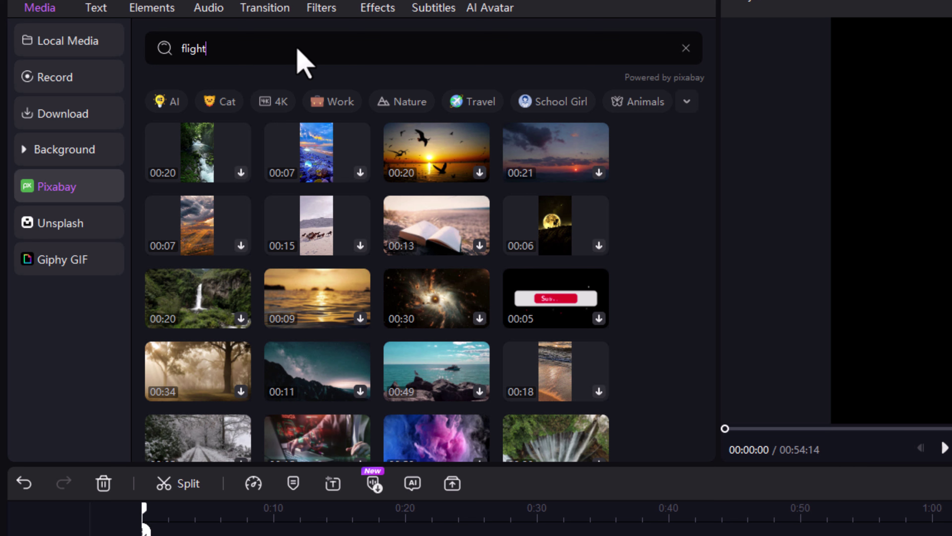
{"action": "type", "text": " ready to take off"}
{"action": "key", "text": "Return"}
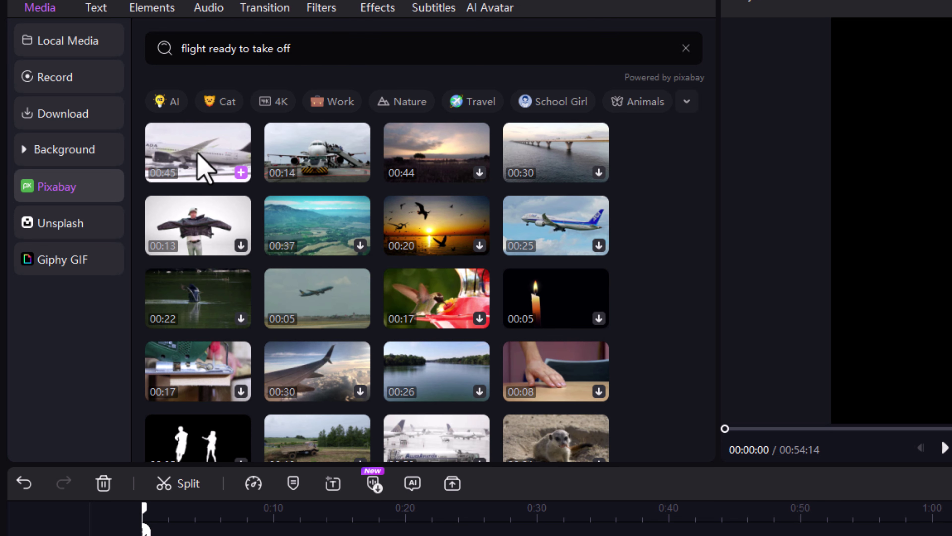
Step: Try out the 14-second parked airplane clip above the speech audio, scrub through it and delete it from the timeline
{"action": "left_click", "coordinate": [360, 173]}
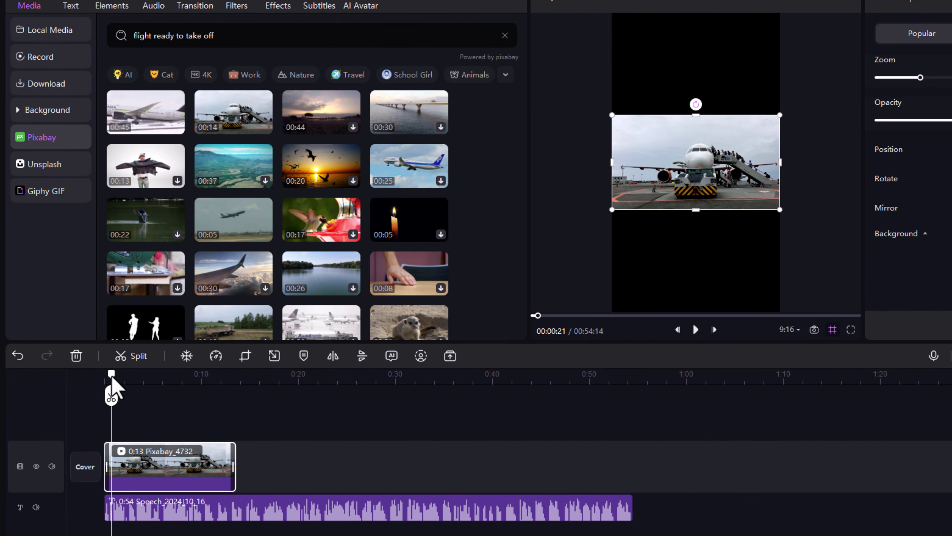
{"action": "left_click_drag", "start_coordinate": [144, 513], "coordinate": [190, 521]}
{"action": "left_click_drag", "start_coordinate": [147, 395], "coordinate": [185, 396]}
{"action": "key", "text": "Delete"}
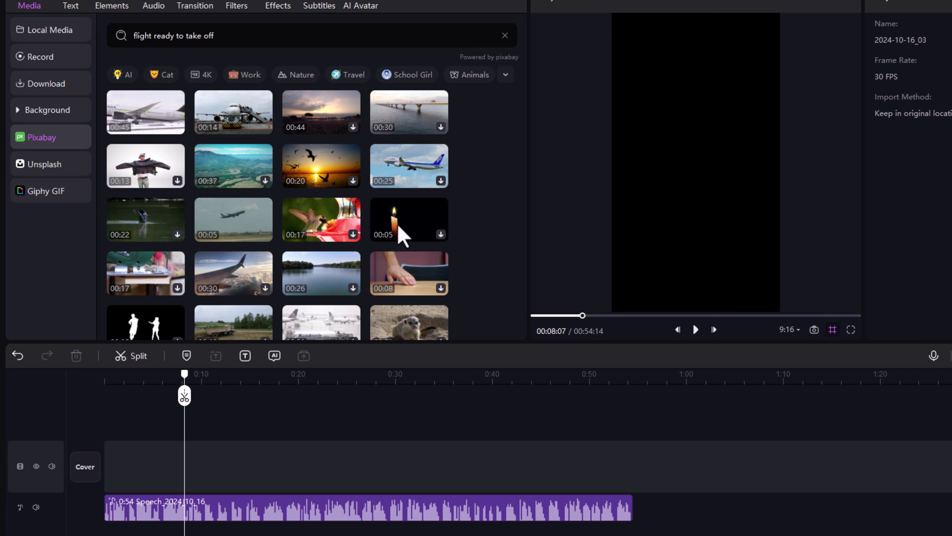
Step: Look through the Pixabay flight results and open the list of downloaded videos
{"action": "scroll", "coordinate": [244, 206], "scroll_direction": "down", "scroll_amount": 10}
{"action": "scroll", "coordinate": [266, 260], "scroll_direction": "up", "scroll_amount": 10}
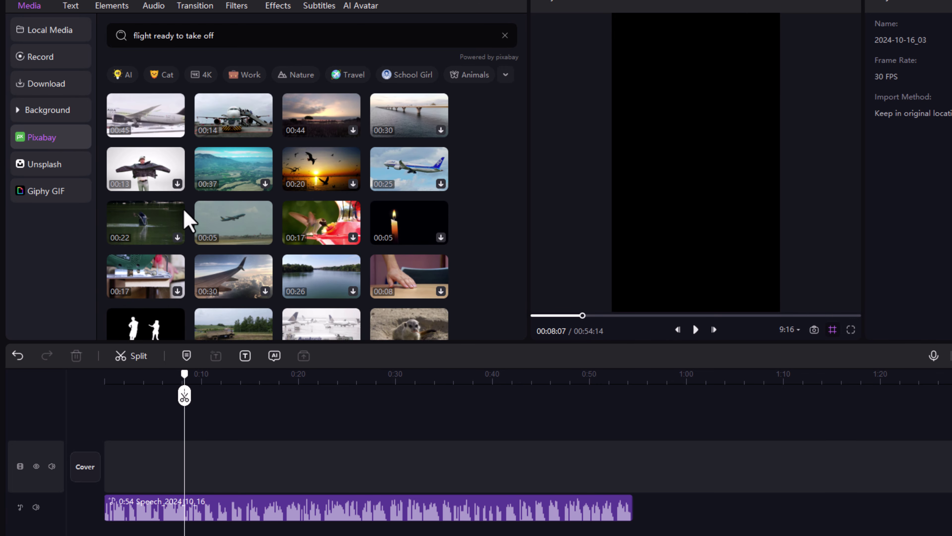
{"action": "scroll", "coordinate": [186, 195], "scroll_direction": "down", "scroll_amount": 1}
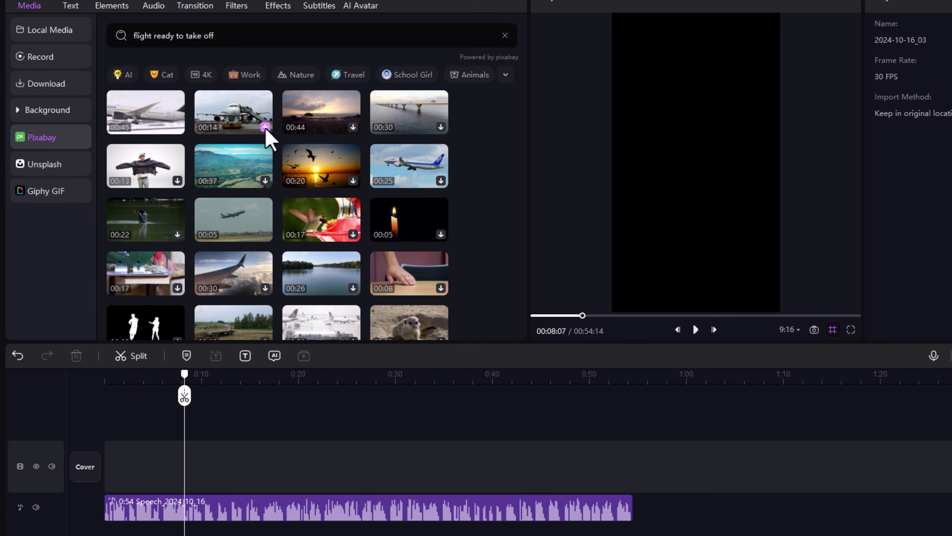
{"action": "left_click", "coordinate": [46, 84]}
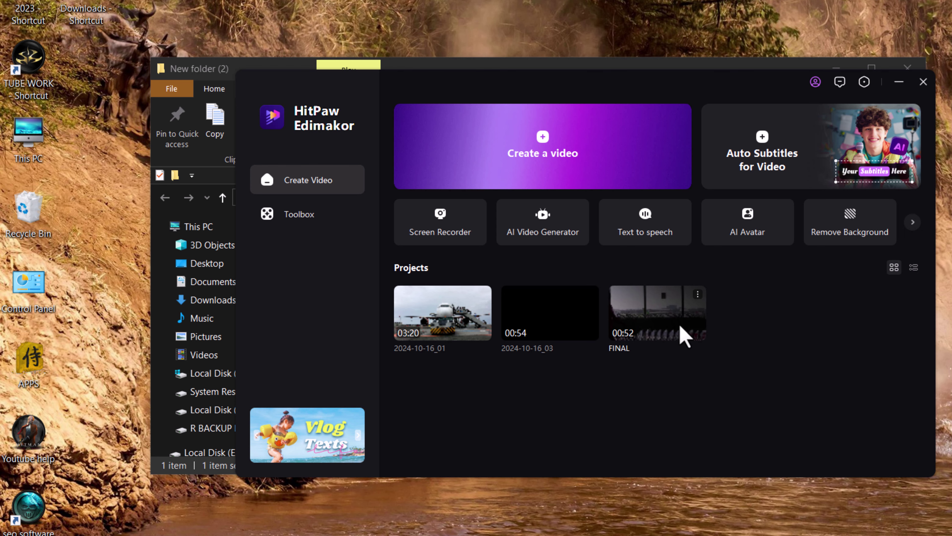
Step: Open the FINAL project and look over the clips, subtitles, effects and audio on its timeline
{"action": "left_click", "coordinate": [685, 332]}
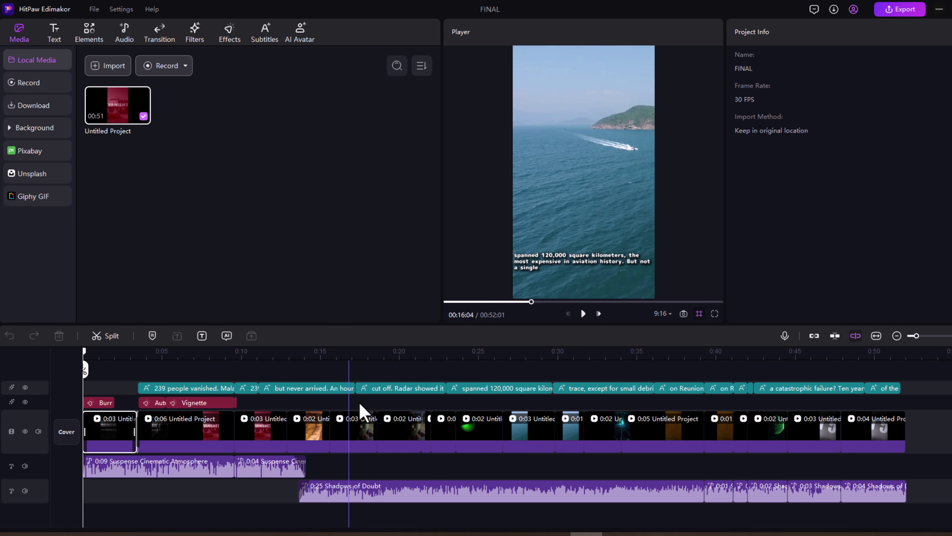
{"action": "scroll", "coordinate": [128, 383], "scroll_direction": "up", "scroll_amount": 3, "text": "ctrl"}
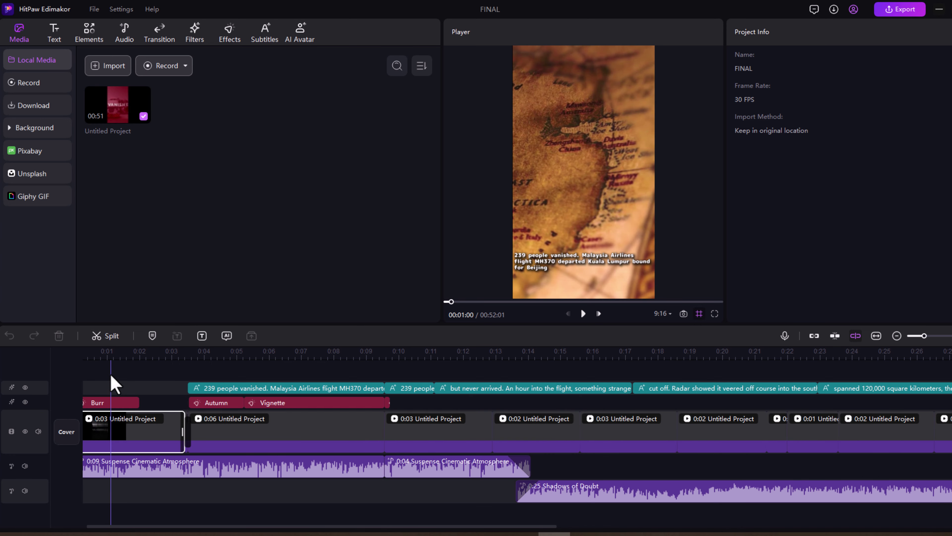
{"action": "scroll", "coordinate": [118, 376], "scroll_direction": "up", "scroll_amount": 2, "text": "ctrl"}
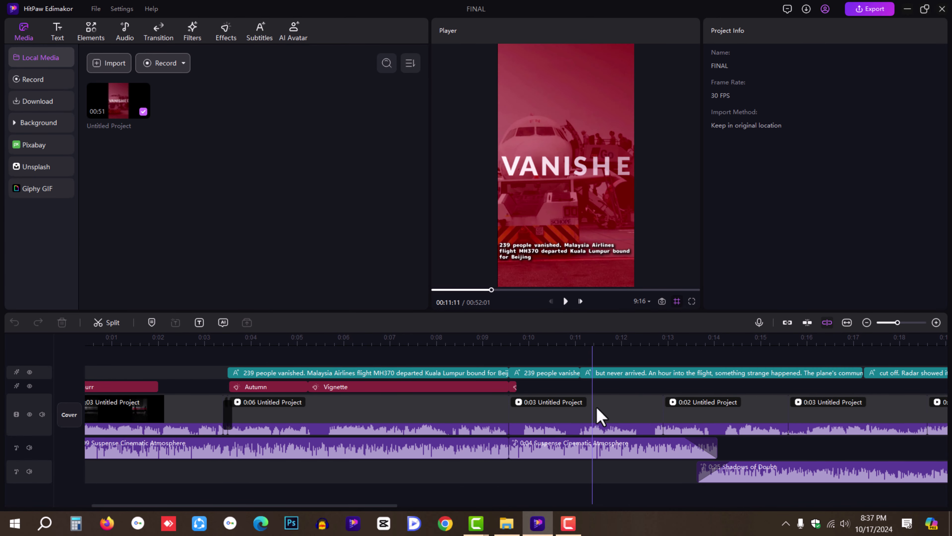
{"action": "scroll", "coordinate": [600, 417], "scroll_direction": "down", "scroll_amount": 2, "text": "ctrl"}
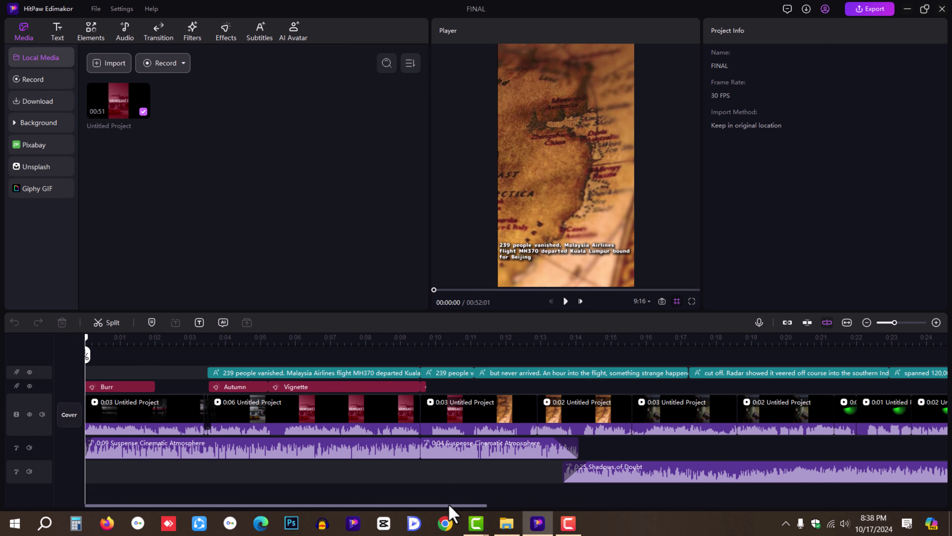
{"action": "left_click_drag", "start_coordinate": [452, 505], "coordinate": [456, 505]}
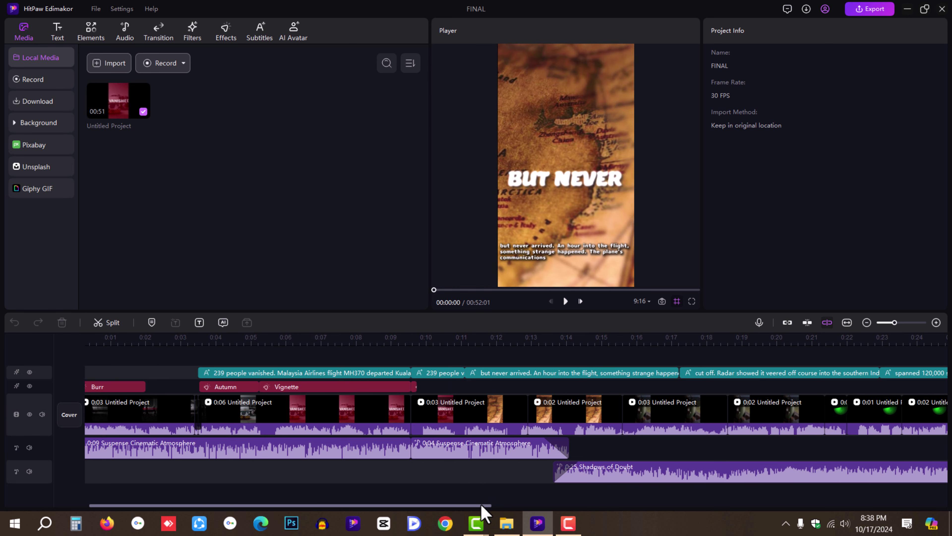
{"action": "left_click_drag", "start_coordinate": [485, 504], "coordinate": [498, 505]}
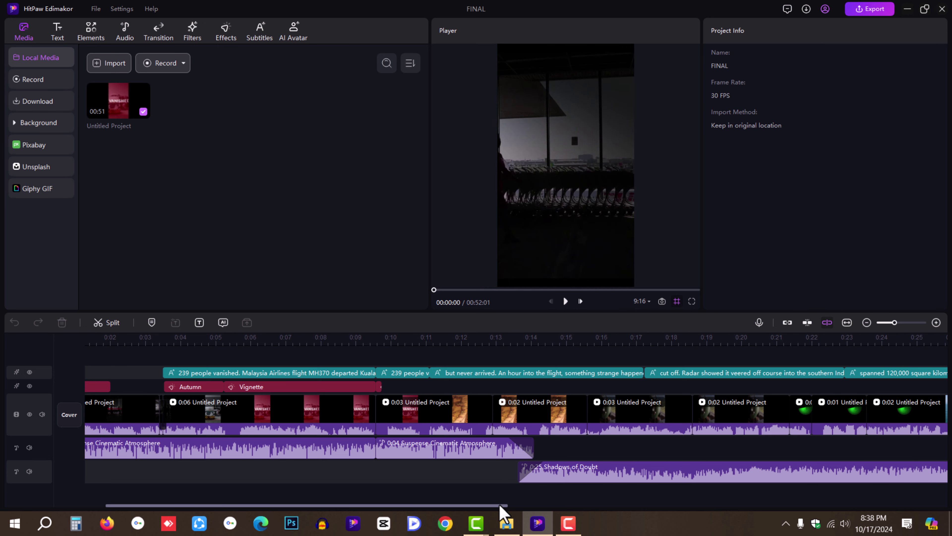
{"action": "left_click_drag", "start_coordinate": [499, 505], "coordinate": [420, 504]}
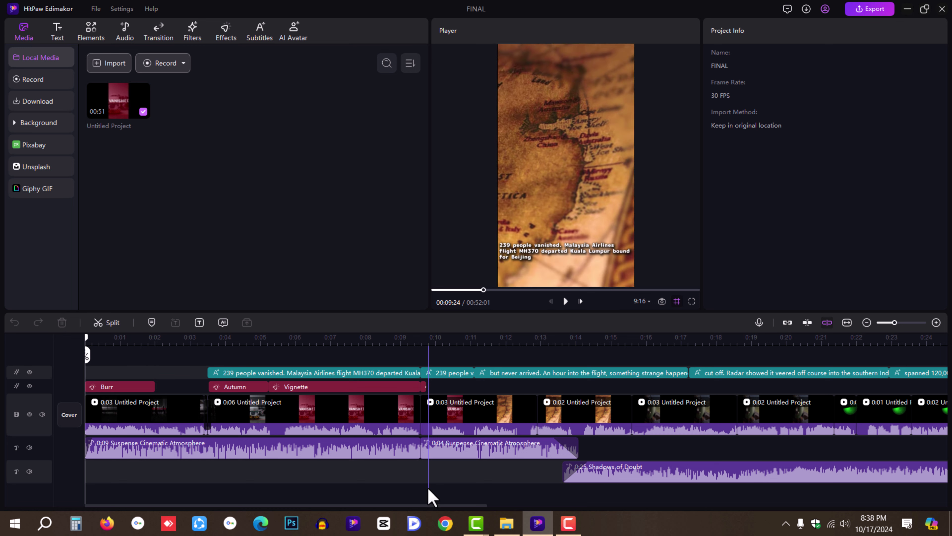
Step: Position the playhead at 00:09:16, on the cut between the second and third video clips
{"action": "left_click", "coordinate": [45, 146]}
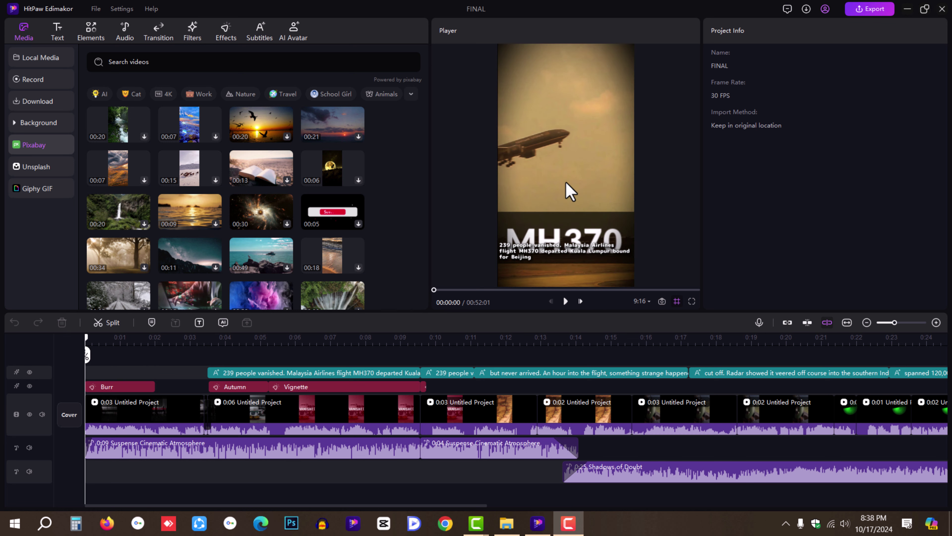
{"action": "left_click", "coordinate": [204, 351]}
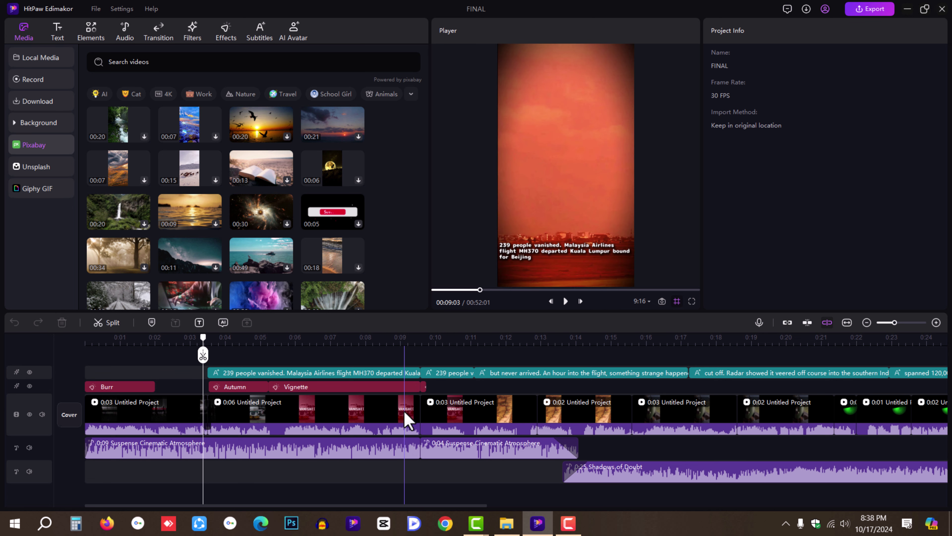
{"action": "left_click", "coordinate": [412, 416]}
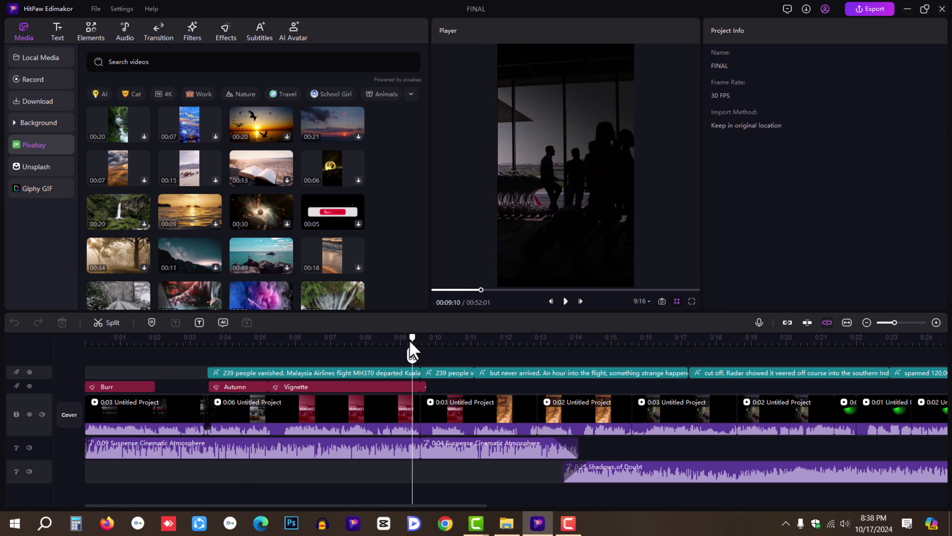
{"action": "left_click_drag", "start_coordinate": [410, 351], "coordinate": [425, 351]}
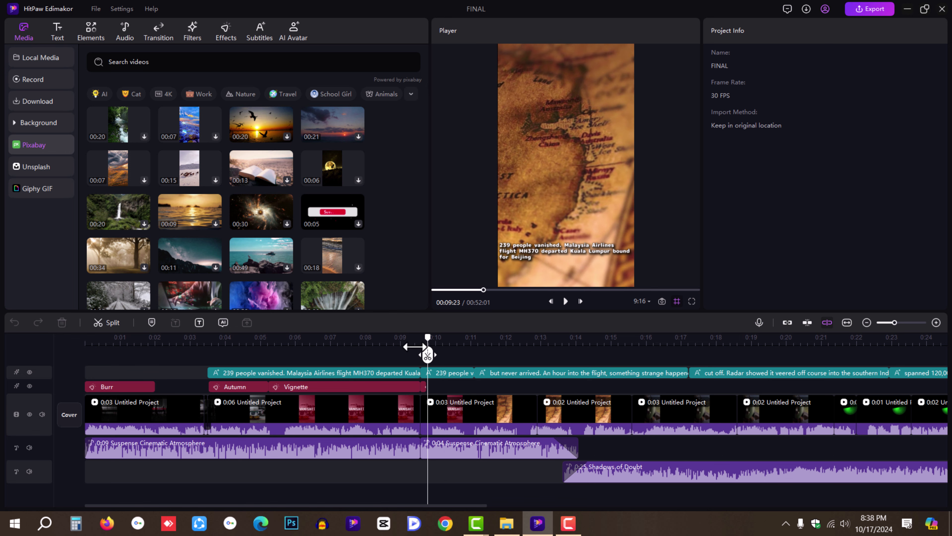
{"action": "left_click", "coordinate": [420, 348]}
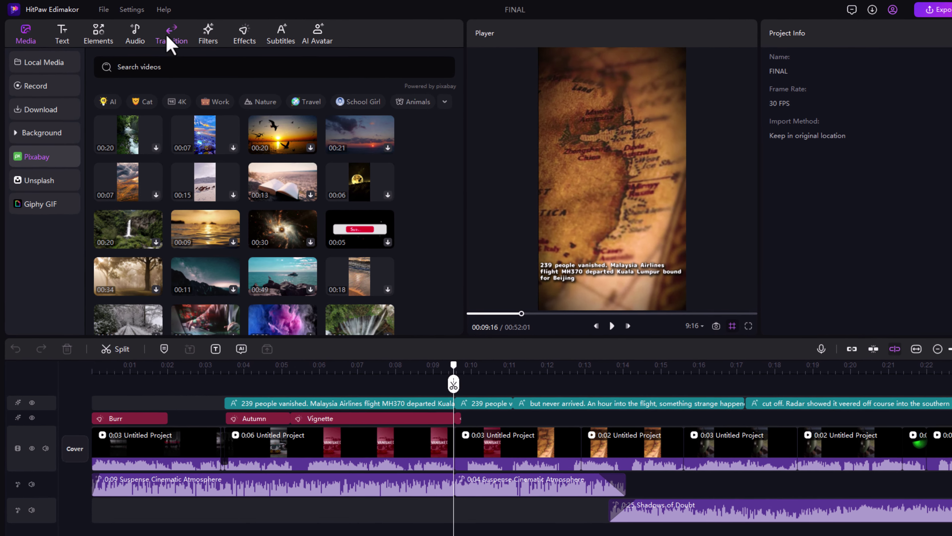
Step: Browse the transitions and apply Zoom 4 to the cut between the second and third video clips
{"action": "left_click", "coordinate": [160, 38]}
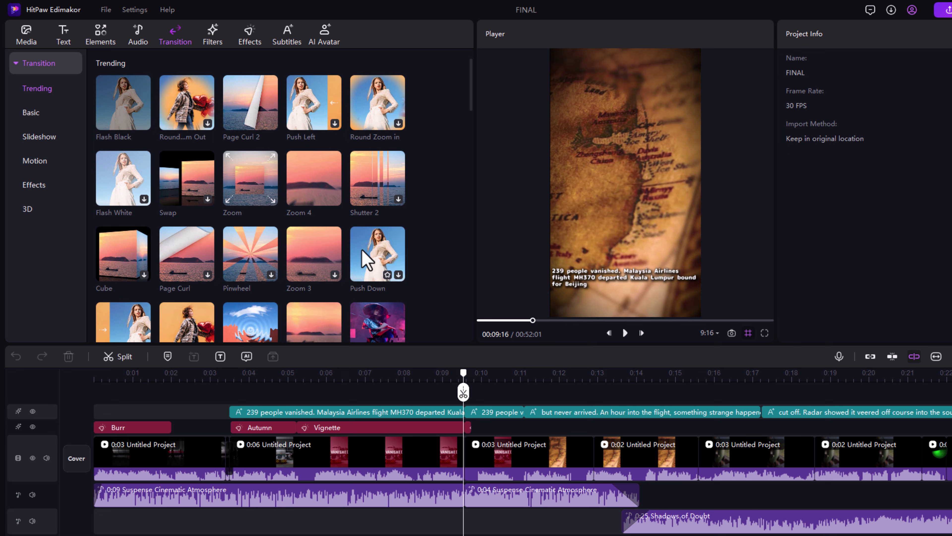
{"action": "scroll", "coordinate": [282, 139], "scroll_direction": "down", "scroll_amount": 15}
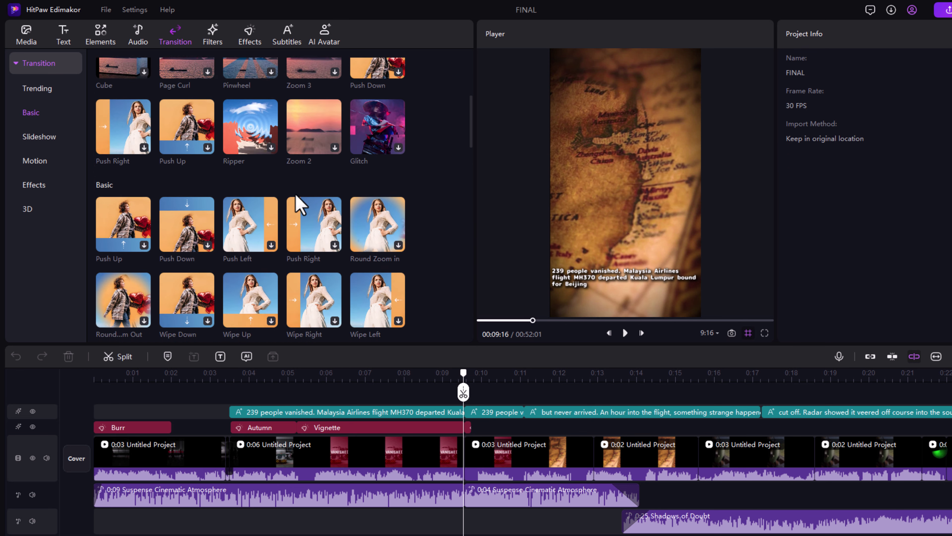
{"action": "scroll", "coordinate": [210, 206], "scroll_direction": "up", "scroll_amount": 8}
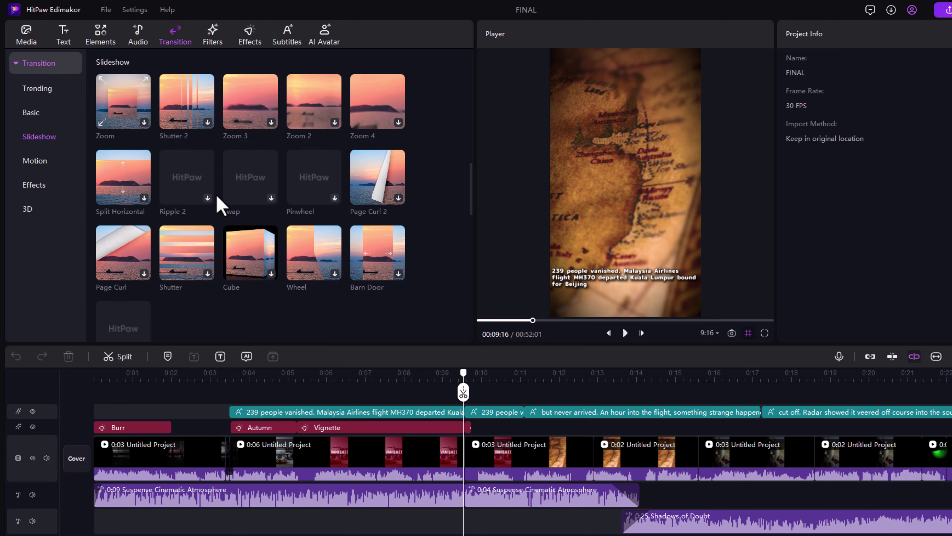
{"action": "scroll", "coordinate": [375, 161], "scroll_direction": "up", "scroll_amount": 5}
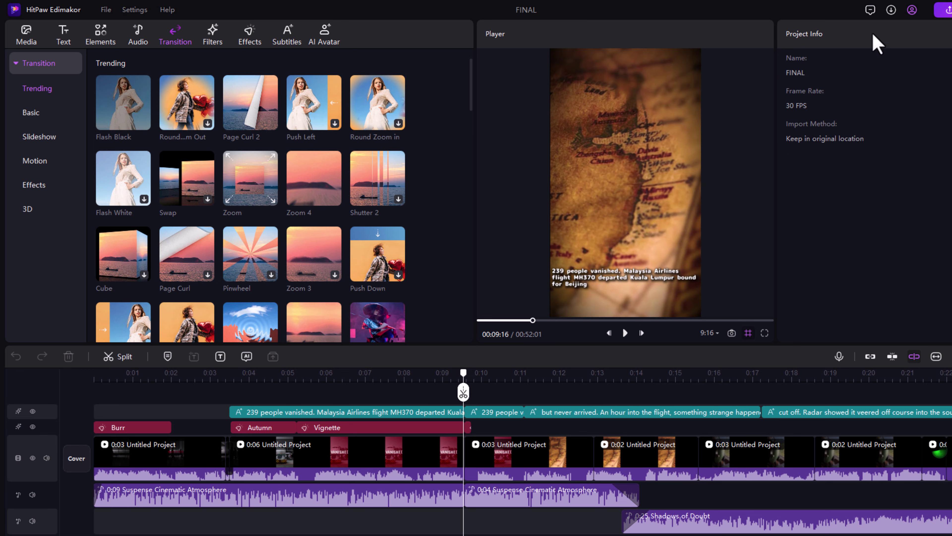
{"action": "left_click", "coordinate": [529, 456]}
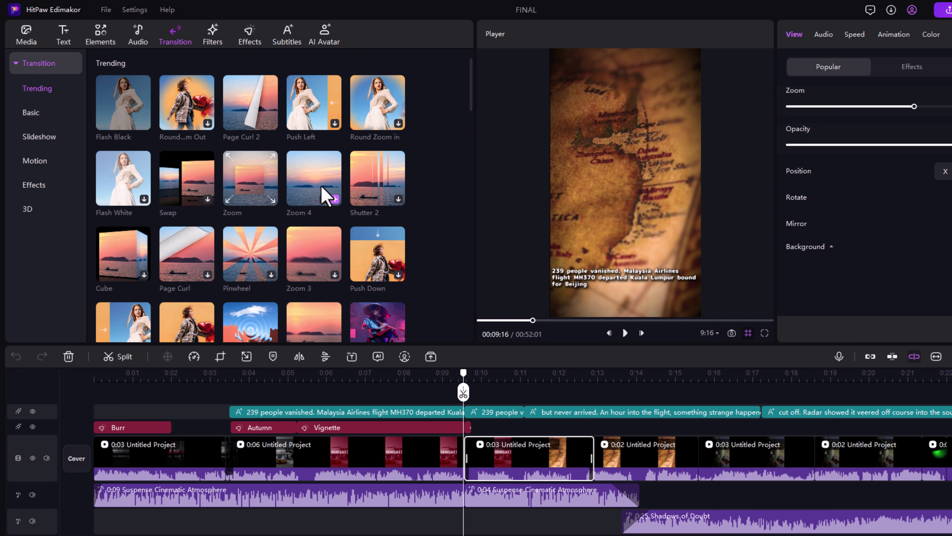
{"action": "left_click_drag", "start_coordinate": [322, 189], "coordinate": [474, 462]}
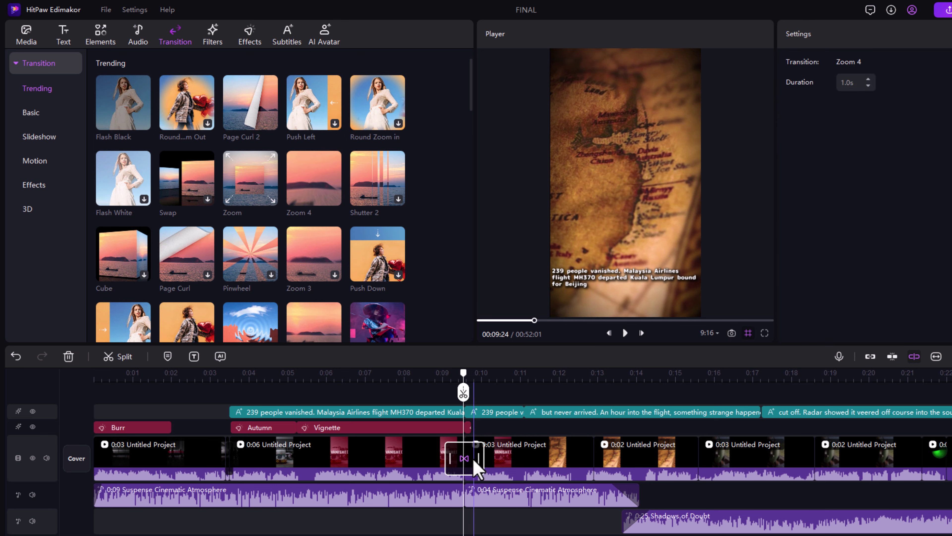
Step: Play back the Zoom 4 transition from shortly before the cut and scrub across it to check the effect
{"action": "left_click", "coordinate": [448, 391]}
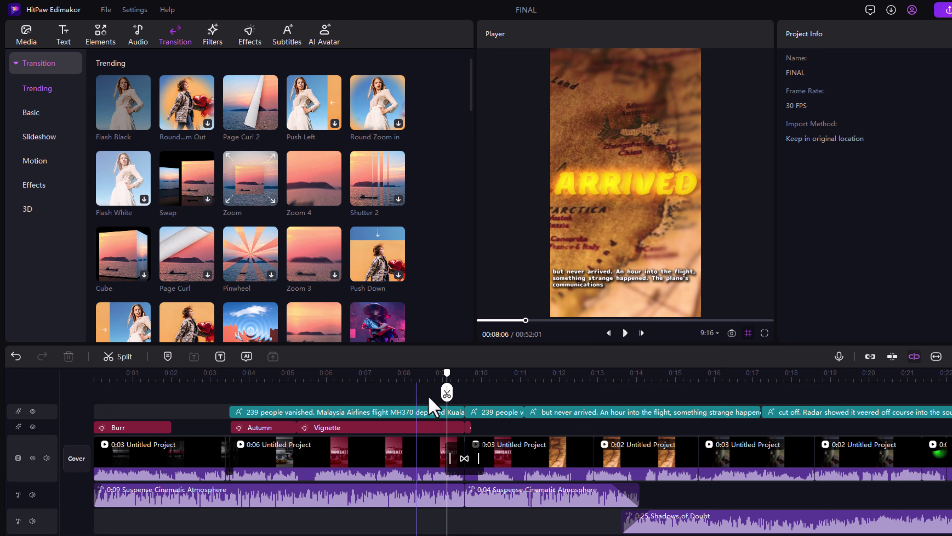
{"action": "left_click", "coordinate": [431, 382]}
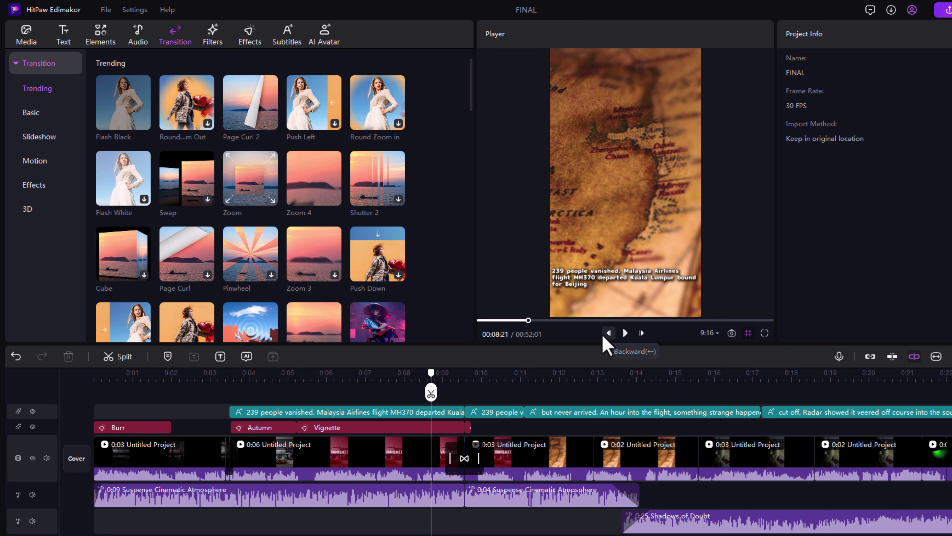
{"action": "left_click", "coordinate": [624, 334]}
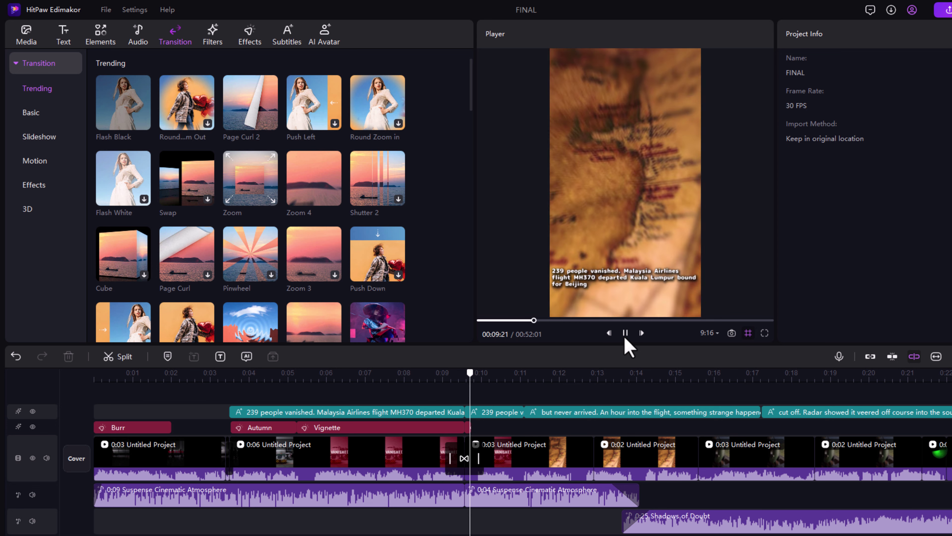
{"action": "left_click", "coordinate": [625, 333]}
{"action": "left_click", "coordinate": [459, 376]}
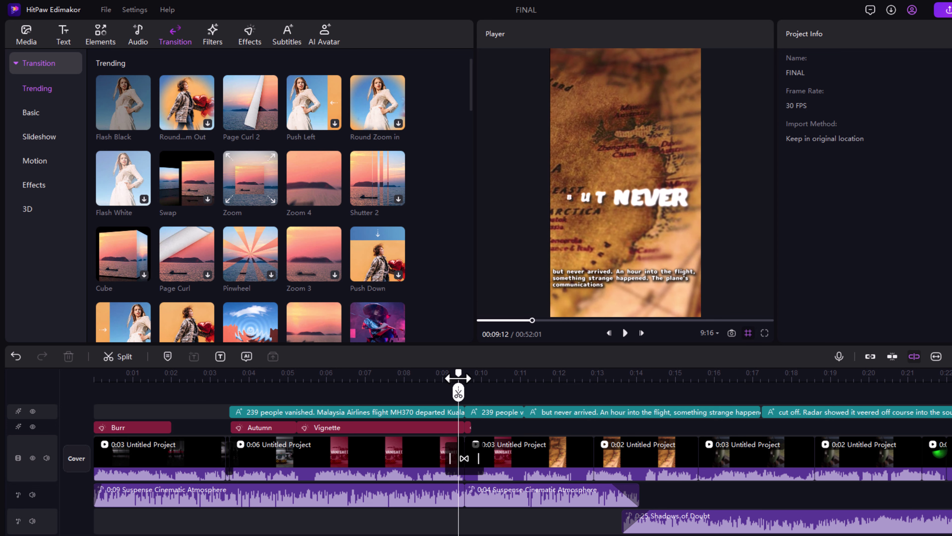
{"action": "left_click_drag", "start_coordinate": [458, 391], "coordinate": [577, 407]}
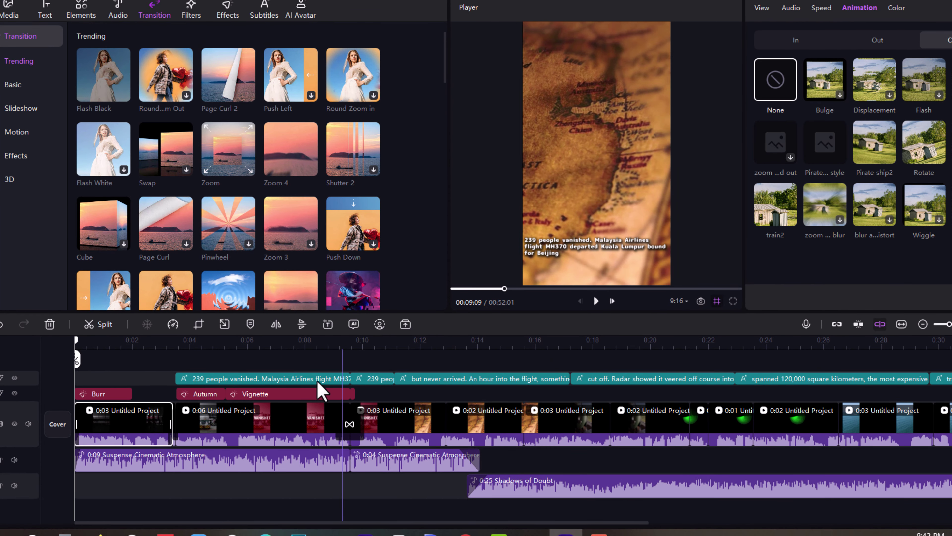
Step: Add the text "mh370" at 00:08:22 and give it the yellow preset with a black outline
{"action": "left_click", "coordinate": [363, 348]}
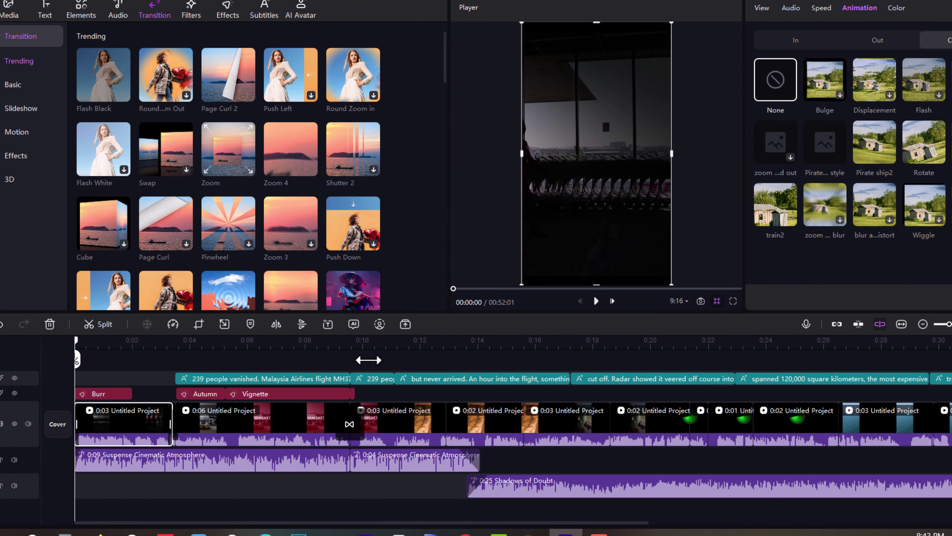
{"action": "left_click", "coordinate": [326, 356]}
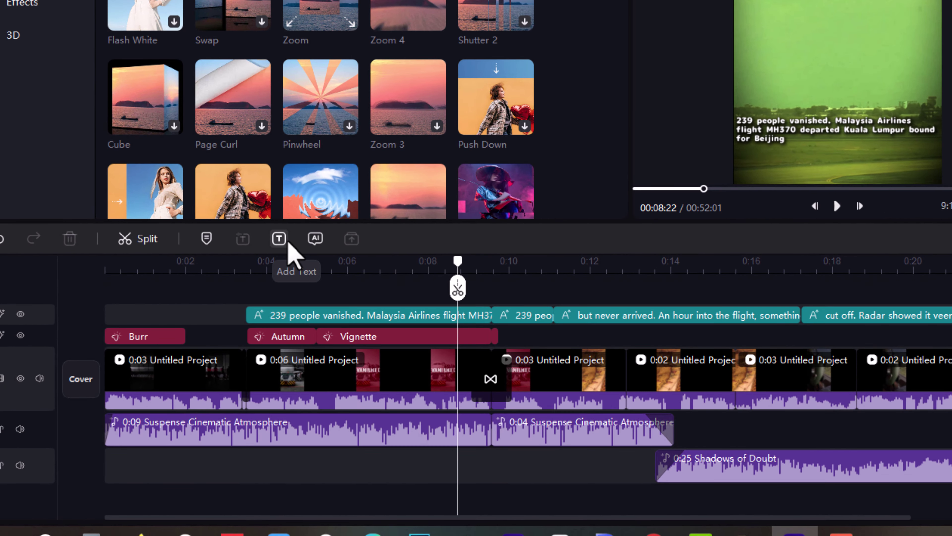
{"action": "left_click", "coordinate": [280, 238]}
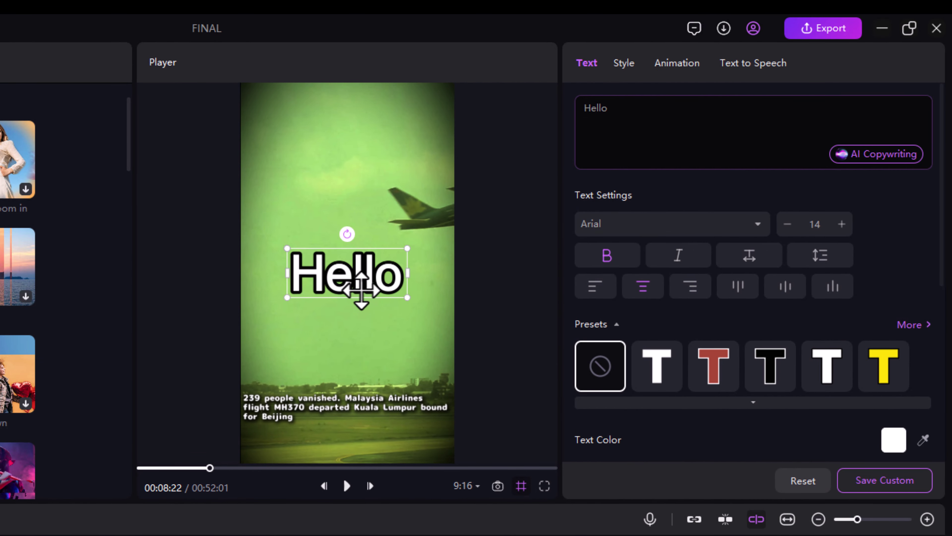
{"action": "left_click", "coordinate": [656, 143]}
{"action": "type", "text": "mh370"}
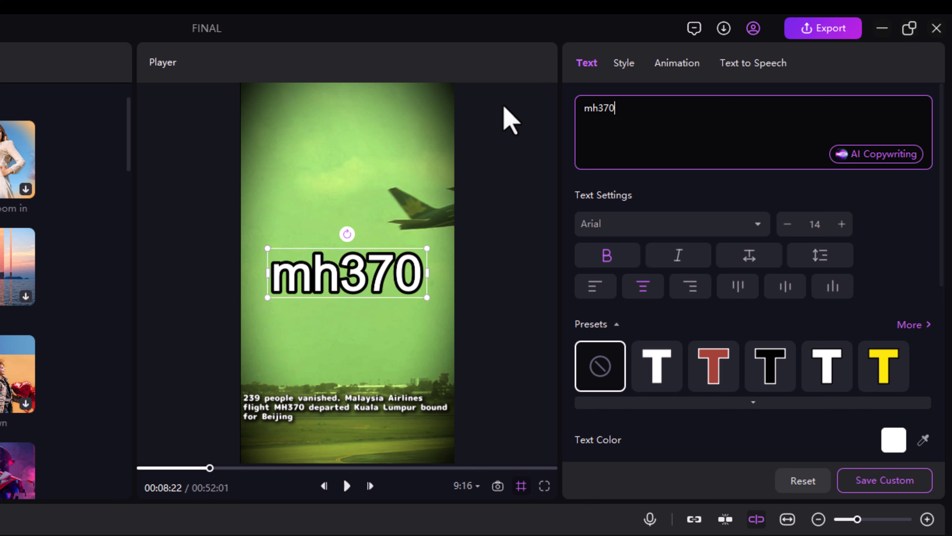
{"action": "left_click", "coordinate": [825, 371]}
{"action": "left_click", "coordinate": [899, 373]}
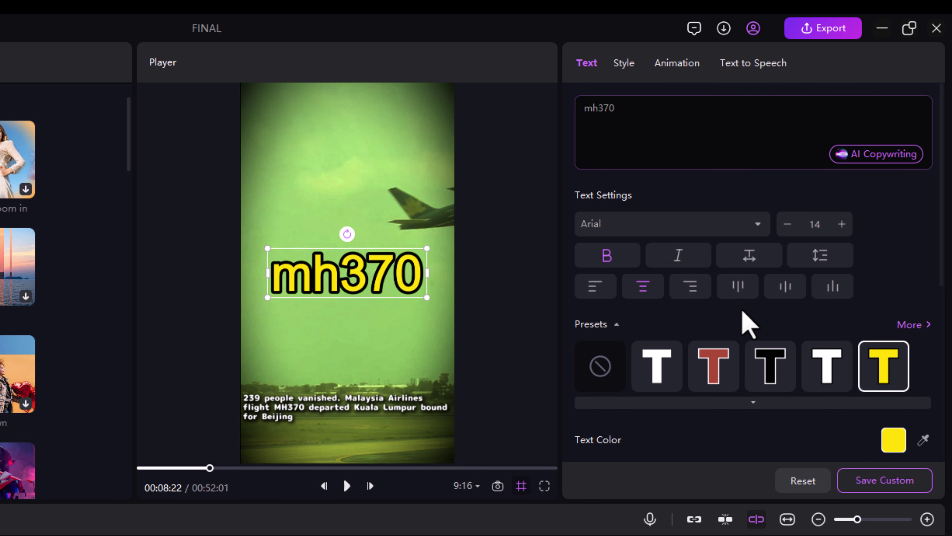
Step: Set the mh370 text's border to 37%, zoom to 124% and opacity to 100%, and turn on its shadow
{"action": "scroll", "coordinate": [609, 302], "scroll_direction": "down", "scroll_amount": 3}
{"action": "scroll", "coordinate": [904, 432], "scroll_direction": "down", "scroll_amount": 3}
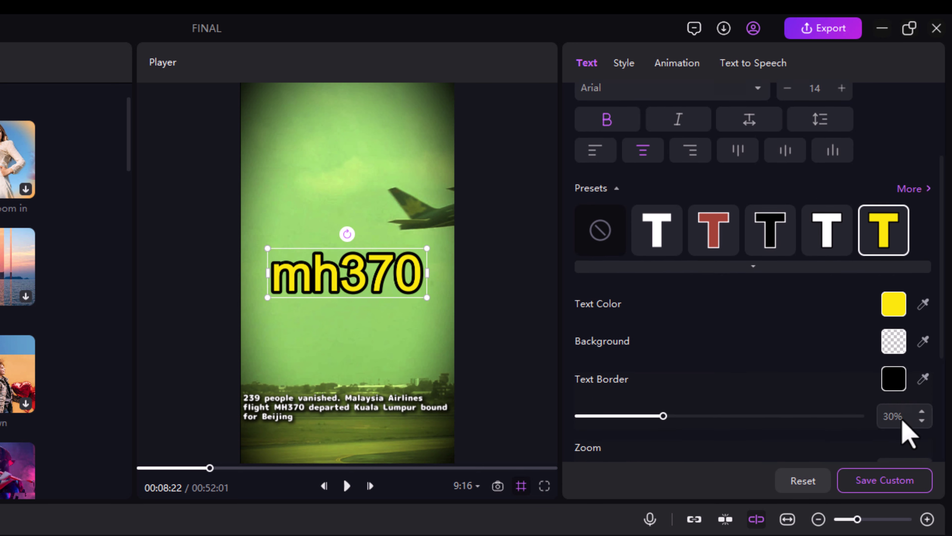
{"action": "mouse_move", "coordinate": [670, 351]}
{"action": "left_mouse_down"}
{"action": "mouse_move", "coordinate": [738, 351]}
{"action": "mouse_move", "coordinate": [682, 351]}
{"action": "left_mouse_up"}
{"action": "left_click_drag", "start_coordinate": [671, 404], "coordinate": [692, 405]}
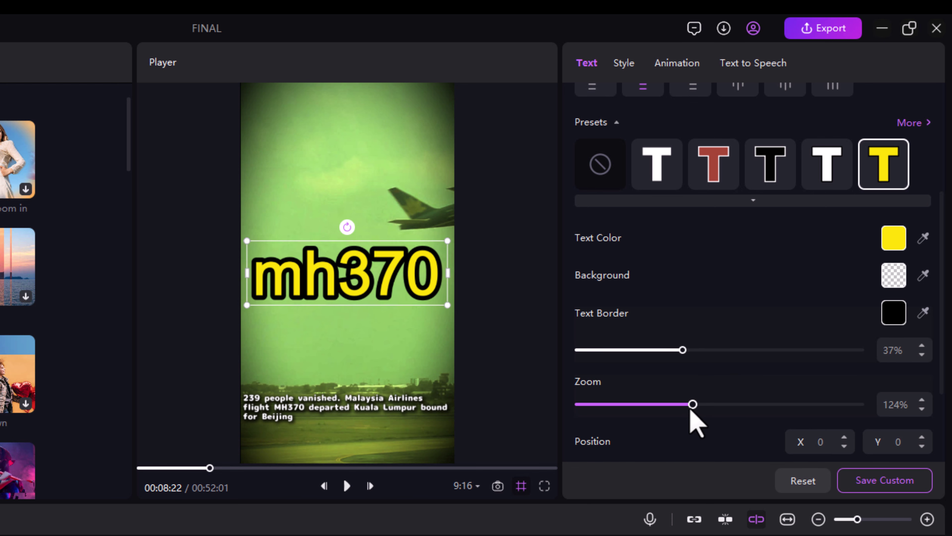
{"action": "scroll", "coordinate": [675, 398], "scroll_direction": "down", "scroll_amount": 4}
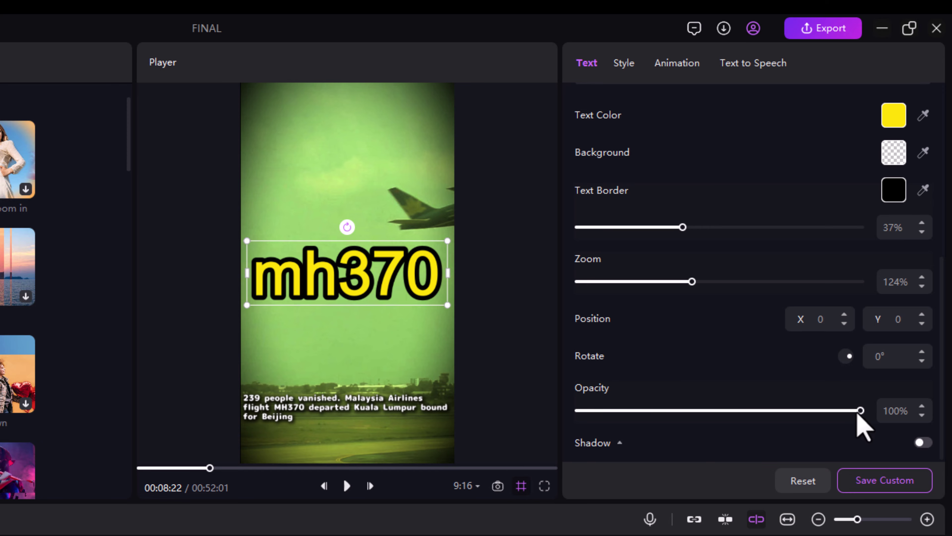
{"action": "mouse_move", "coordinate": [858, 411]}
{"action": "left_mouse_down"}
{"action": "mouse_move", "coordinate": [683, 410]}
{"action": "mouse_move", "coordinate": [866, 413]}
{"action": "left_mouse_up"}
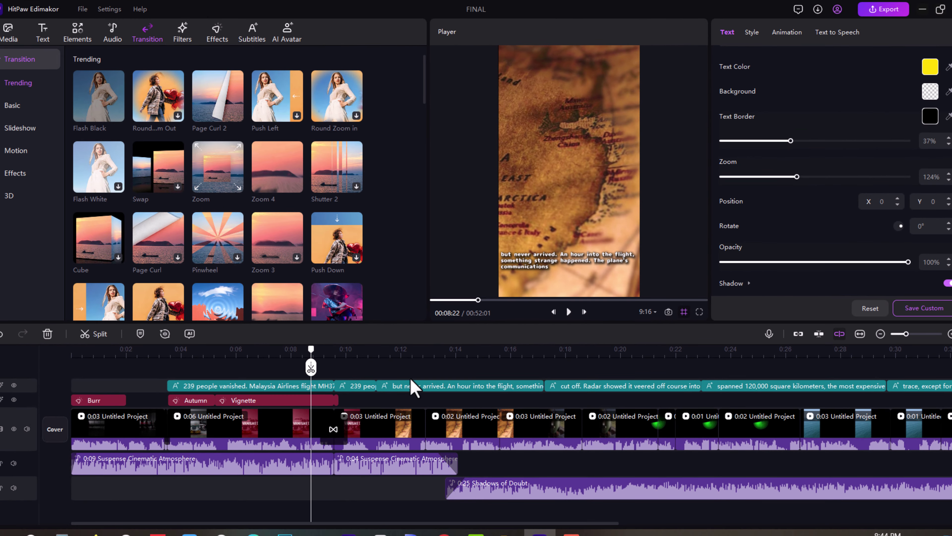
{"action": "left_click", "coordinate": [417, 371]}
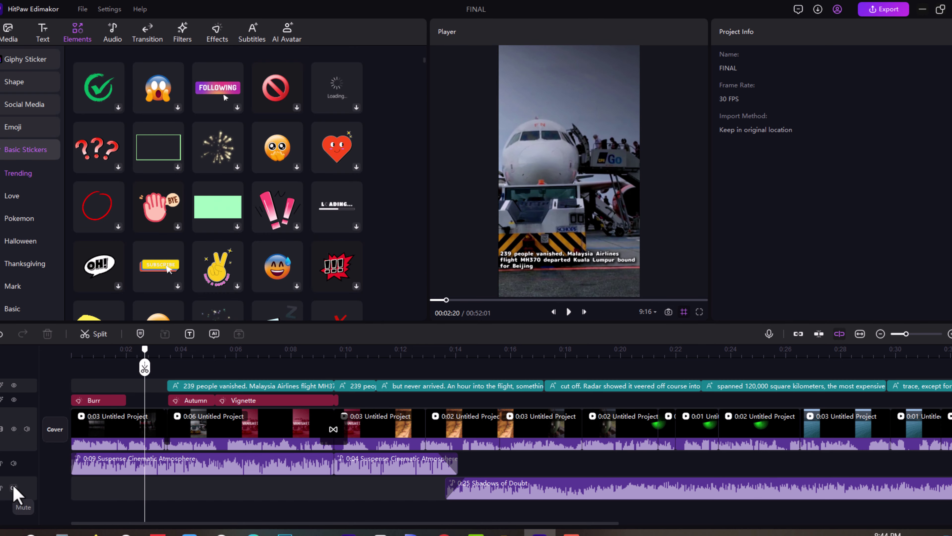
Step: Play the video from the start with both background music tracks temporarily muted to hear only the voice-over
{"action": "left_click", "coordinate": [13, 464]}
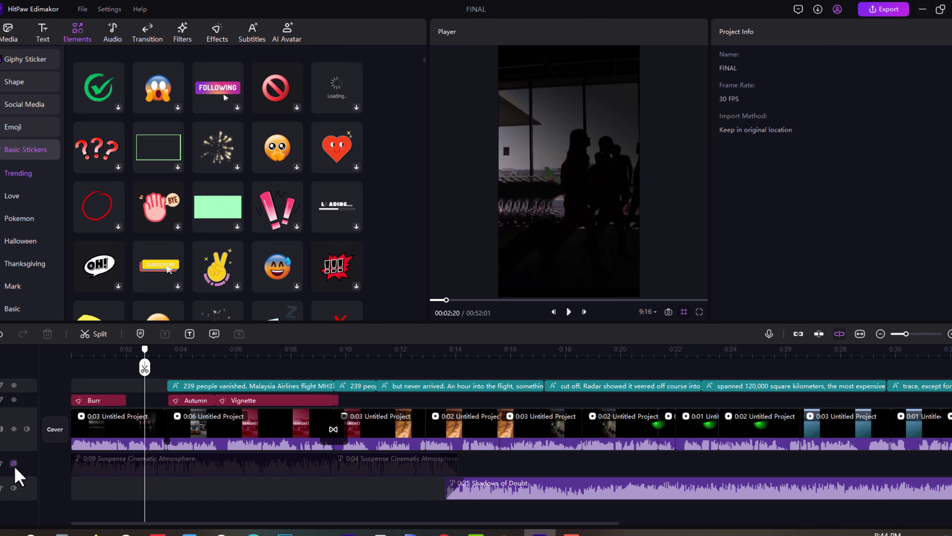
{"action": "left_click", "coordinate": [14, 489]}
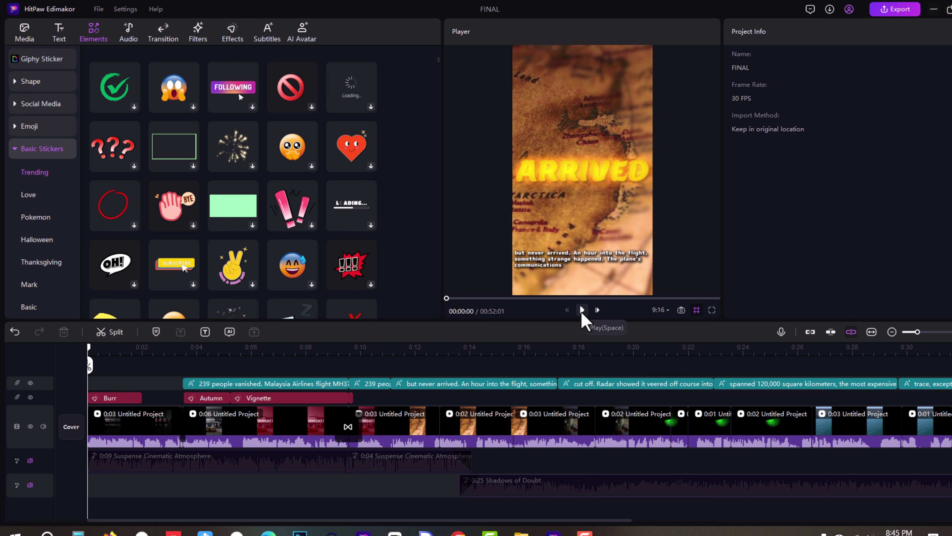
{"action": "left_click", "coordinate": [582, 313]}
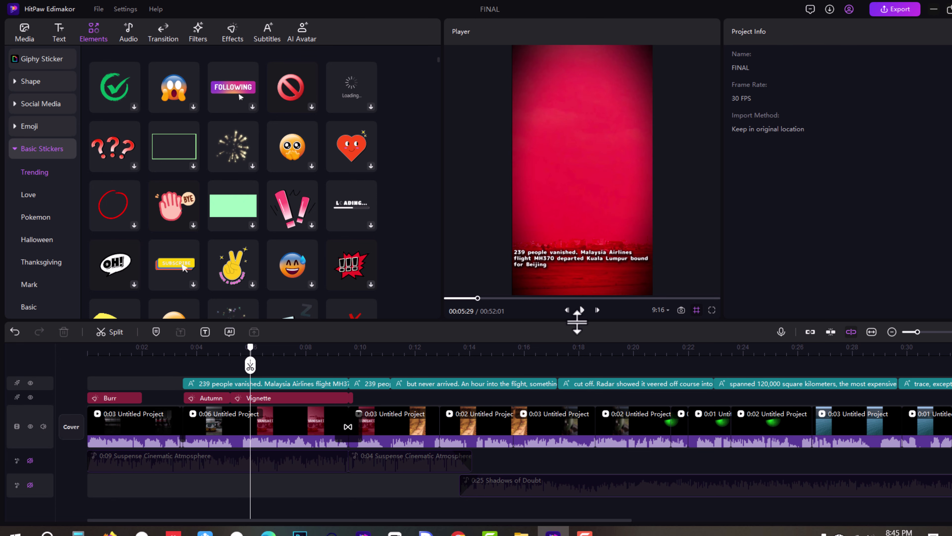
{"action": "left_click", "coordinate": [30, 461]}
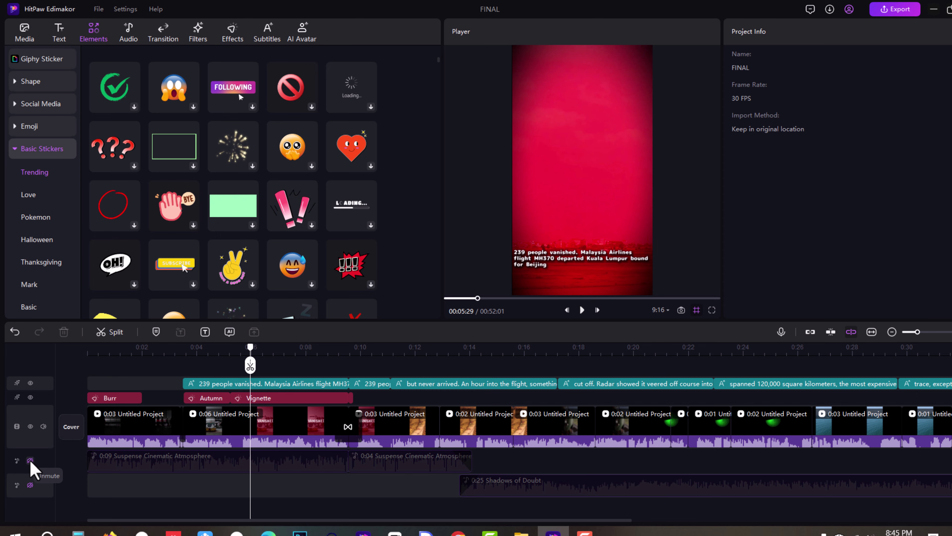
{"action": "left_click", "coordinate": [30, 484]}
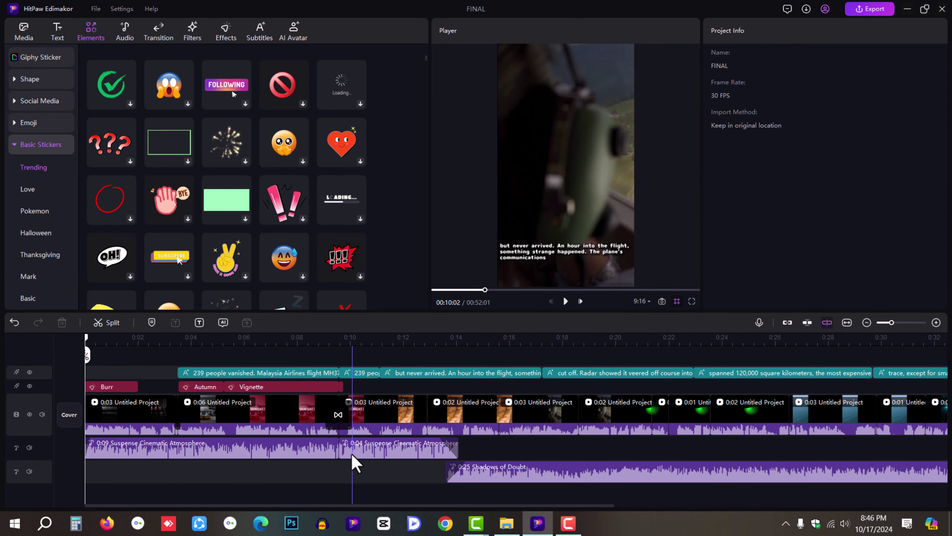
Step: Look through the music library's categories and Cheerful tracks, and open the Dark & Suspense category
{"action": "left_click", "coordinate": [352, 454]}
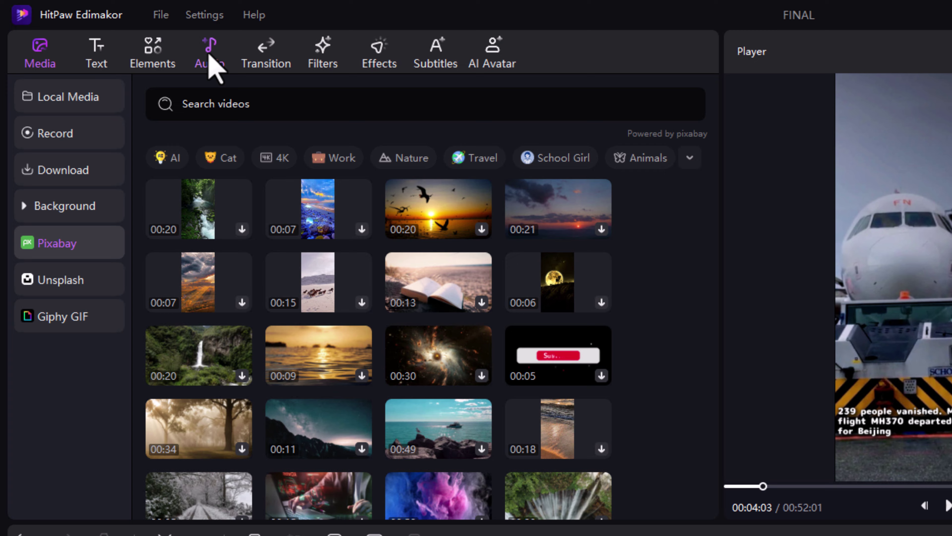
{"action": "left_click", "coordinate": [210, 56]}
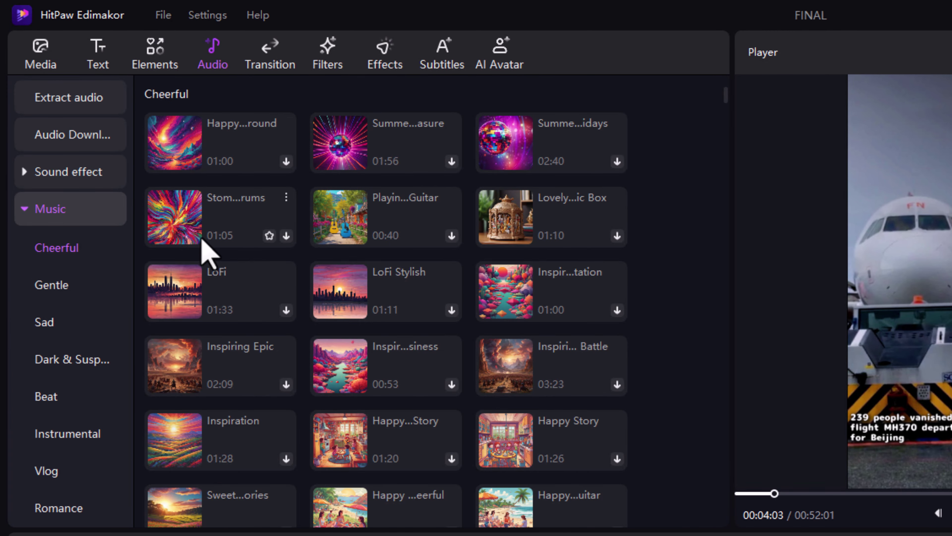
{"action": "scroll", "coordinate": [53, 351], "scroll_direction": "down", "scroll_amount": 5}
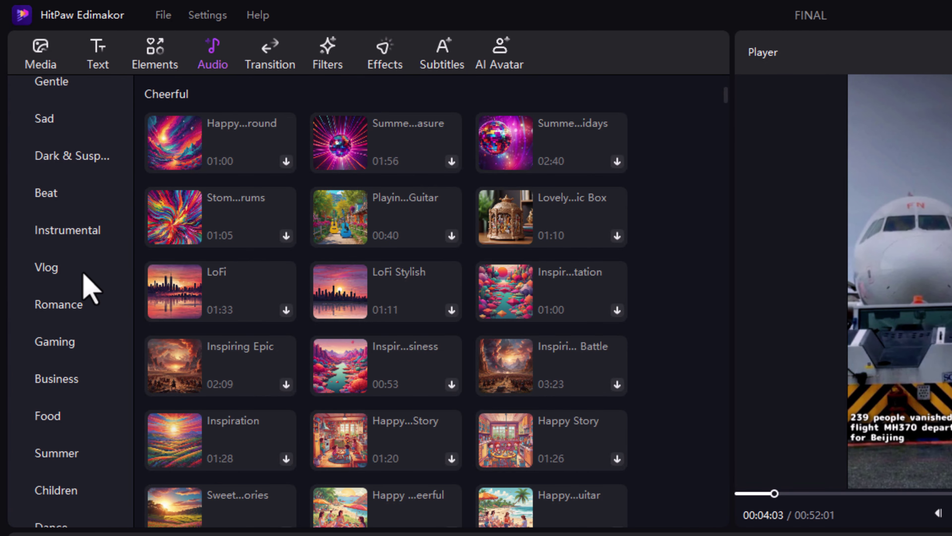
{"action": "scroll", "coordinate": [89, 330], "scroll_direction": "down", "scroll_amount": 3}
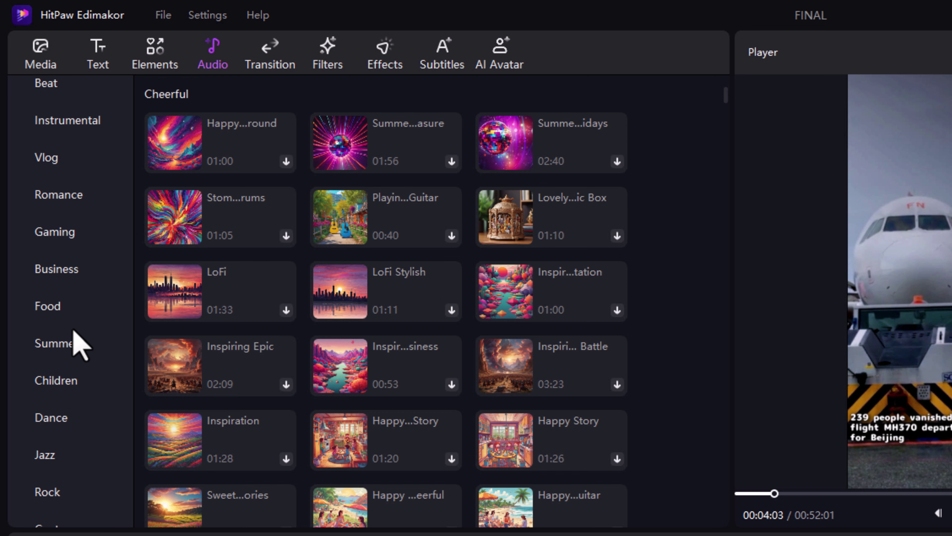
{"action": "scroll", "coordinate": [78, 345], "scroll_direction": "down", "scroll_amount": 3}
{"action": "scroll", "coordinate": [382, 319], "scroll_direction": "down", "scroll_amount": 10}
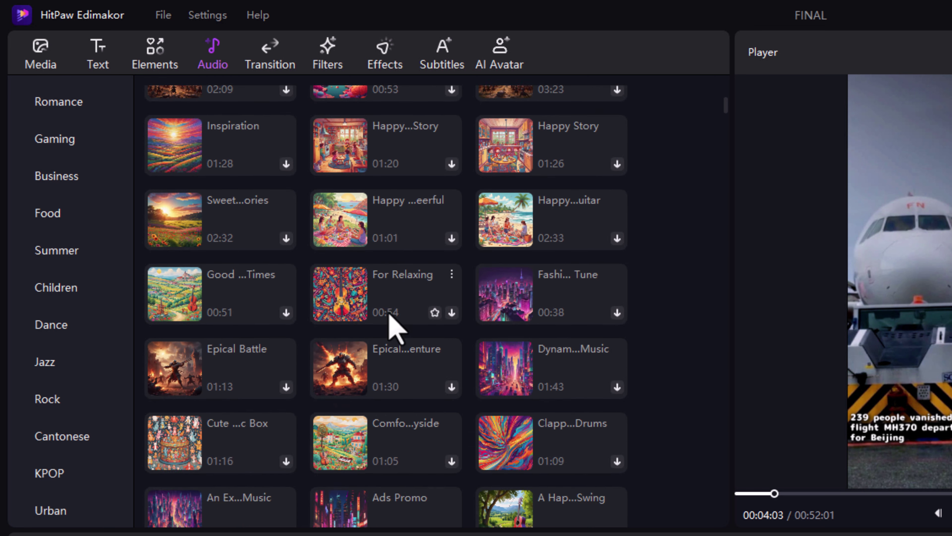
{"action": "scroll", "coordinate": [428, 336], "scroll_direction": "down", "scroll_amount": 2}
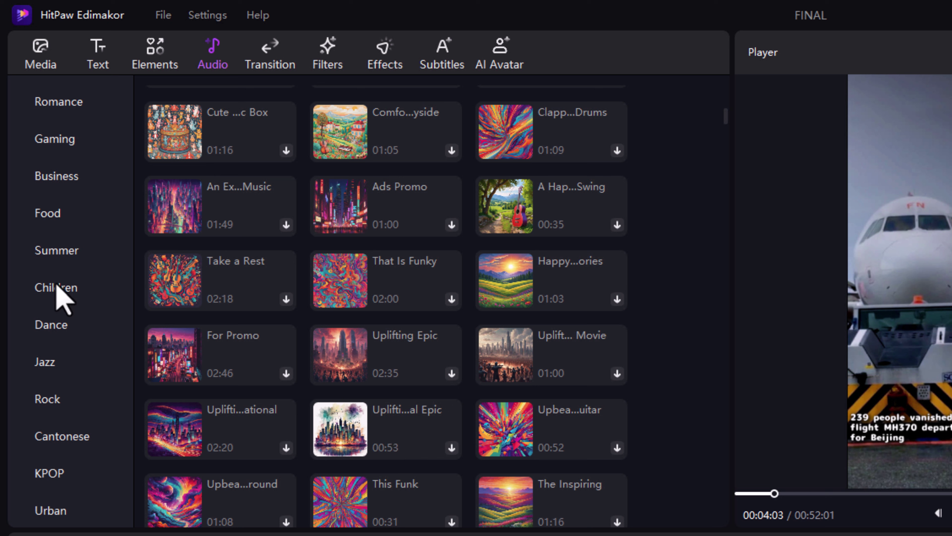
{"action": "scroll", "coordinate": [94, 431], "scroll_direction": "up", "scroll_amount": 9}
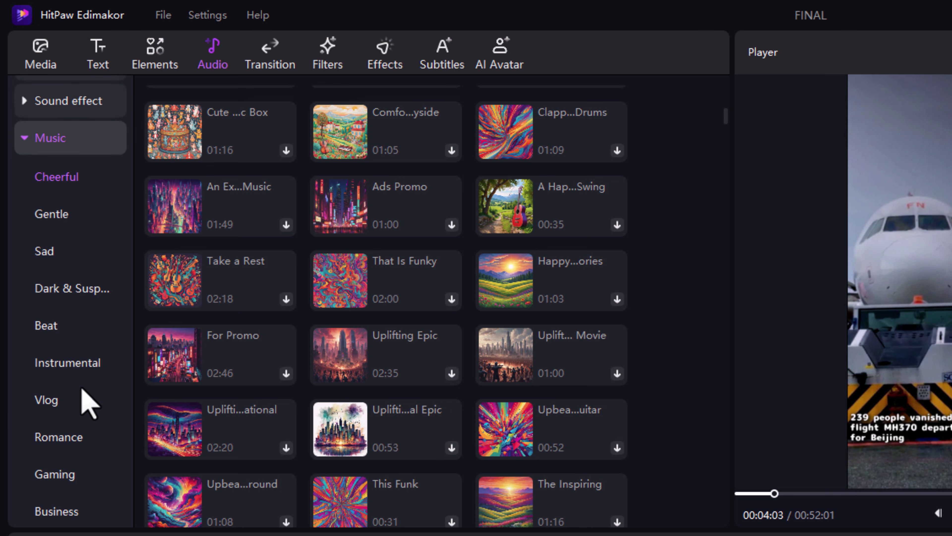
{"action": "left_click", "coordinate": [96, 290]}
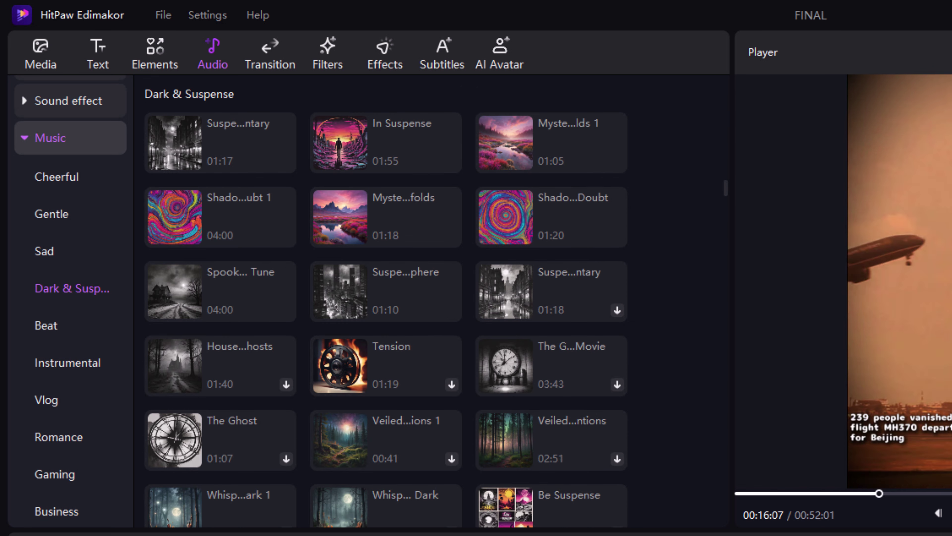
{"action": "scroll", "coordinate": [419, 260], "scroll_direction": "up", "scroll_amount": 8}
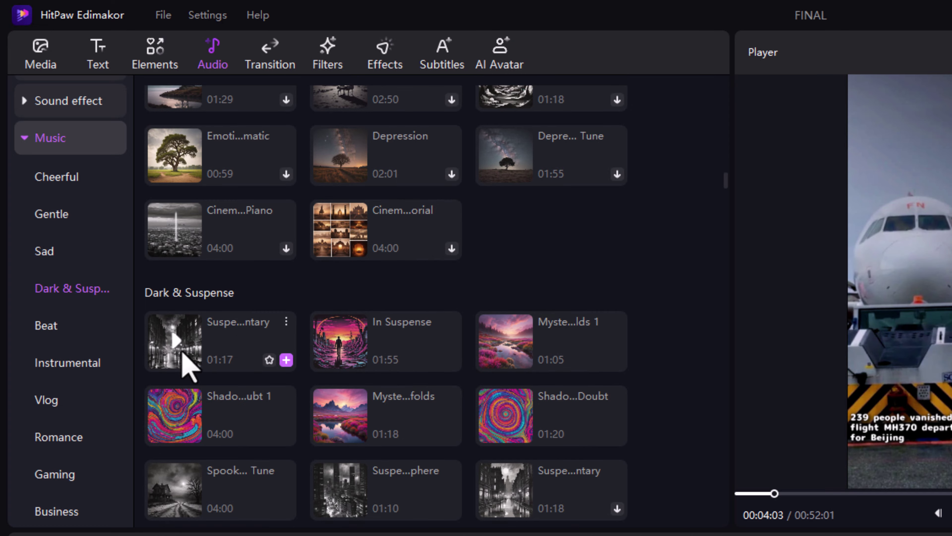
Step: Try adding the Mystery Unfolds music as two overlapping clips on new audio tracks below the existing music, and undo the addition
{"action": "scroll", "coordinate": [206, 187], "scroll_direction": "down", "scroll_amount": 8}
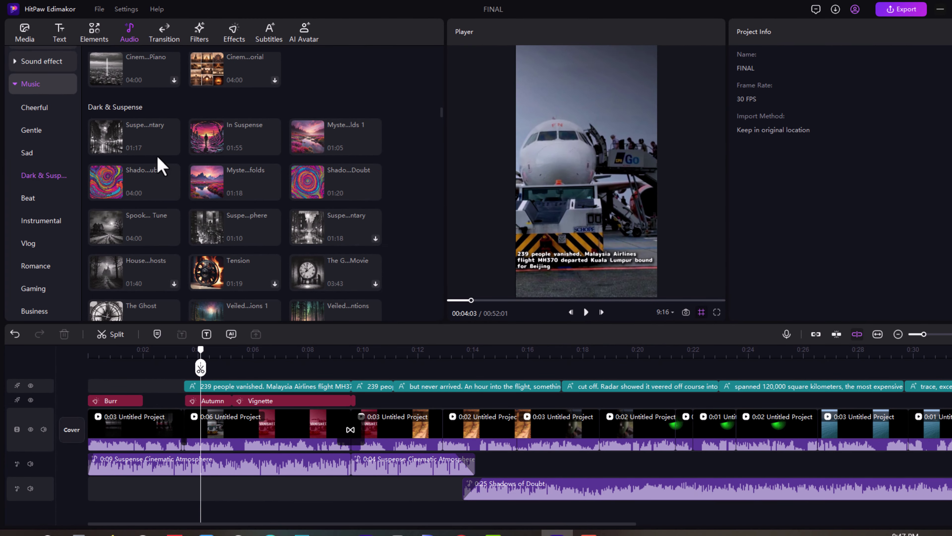
{"action": "left_click_drag", "start_coordinate": [206, 182], "coordinate": [165, 500]}
{"action": "left_click", "coordinate": [438, 364]}
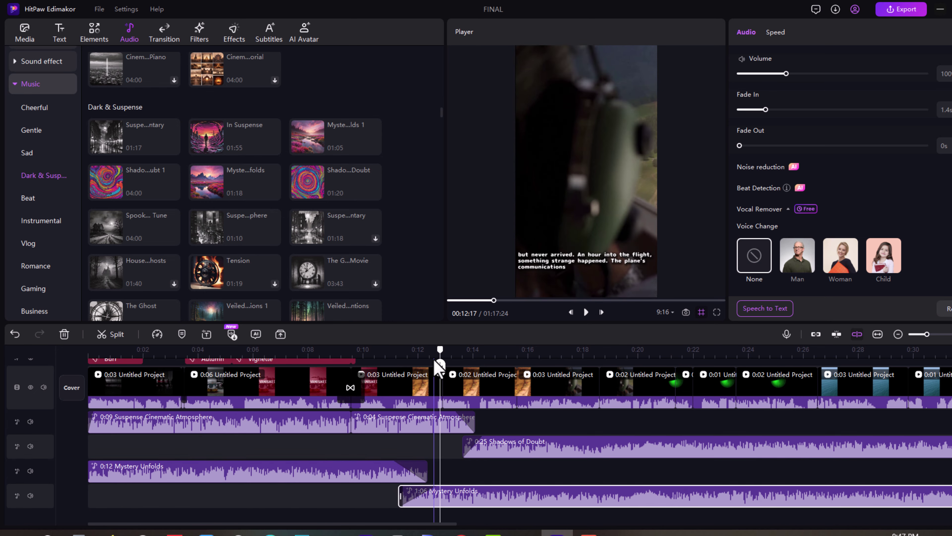
{"action": "scroll", "coordinate": [291, 212], "scroll_direction": "down", "scroll_amount": 5}
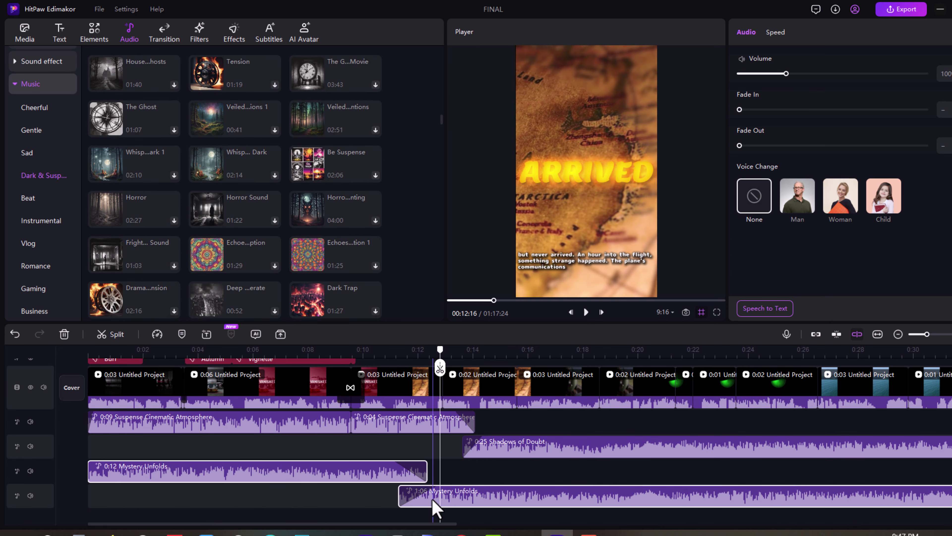
{"action": "key", "text": "ctrl+z"}
Step: Generate auto subtitles for the main timeline with Auto Detect language and the yellow BROWN style, clearing existing subtitles in the track
{"action": "key", "text": "Home"}
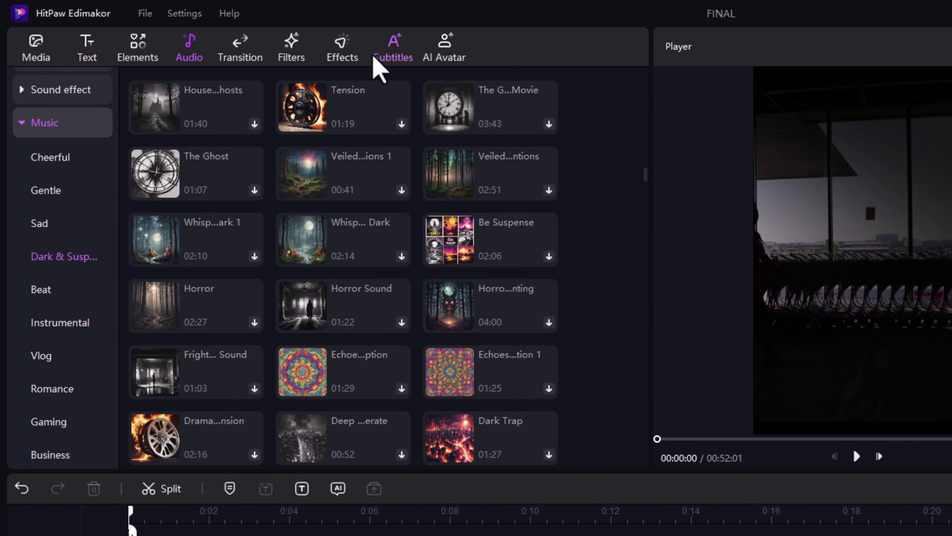
{"action": "left_click", "coordinate": [354, 46]}
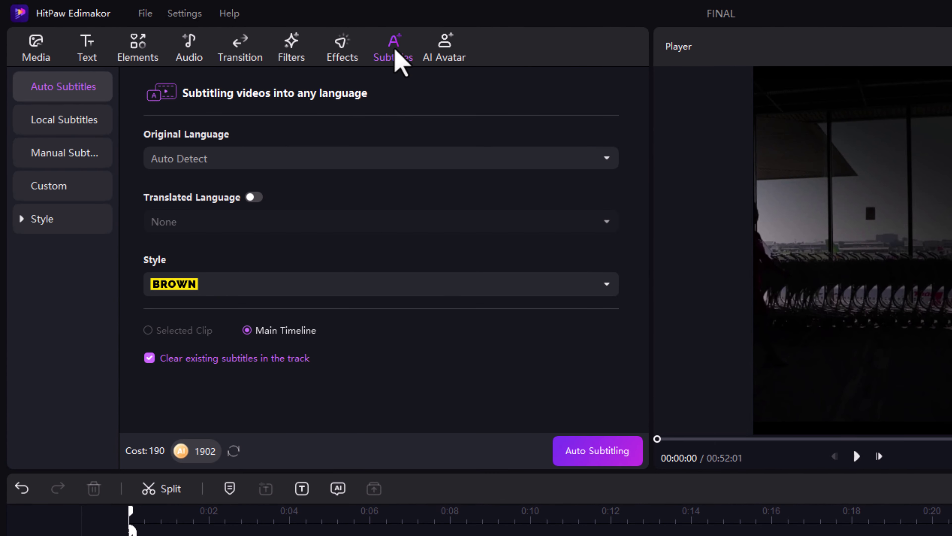
{"action": "left_click", "coordinate": [232, 166]}
{"action": "left_click", "coordinate": [240, 182]}
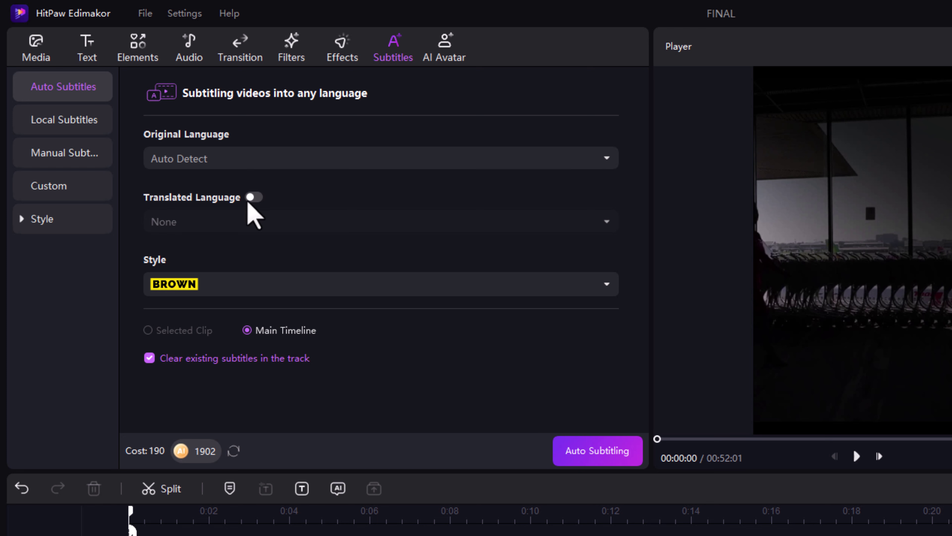
{"action": "left_click", "coordinate": [611, 458]}
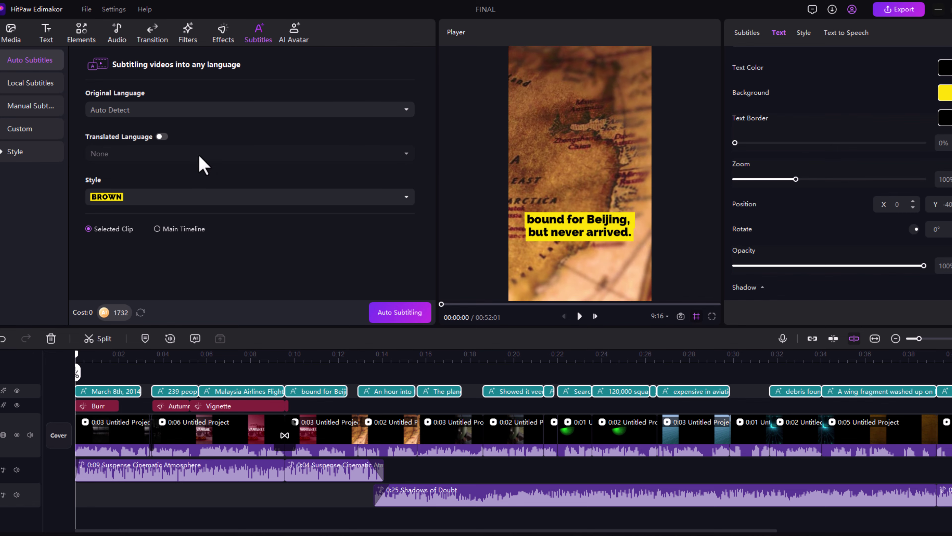
Step: Turn on the translated language option for auto subtitles and look through the available target languages
{"action": "left_click", "coordinate": [160, 137]}
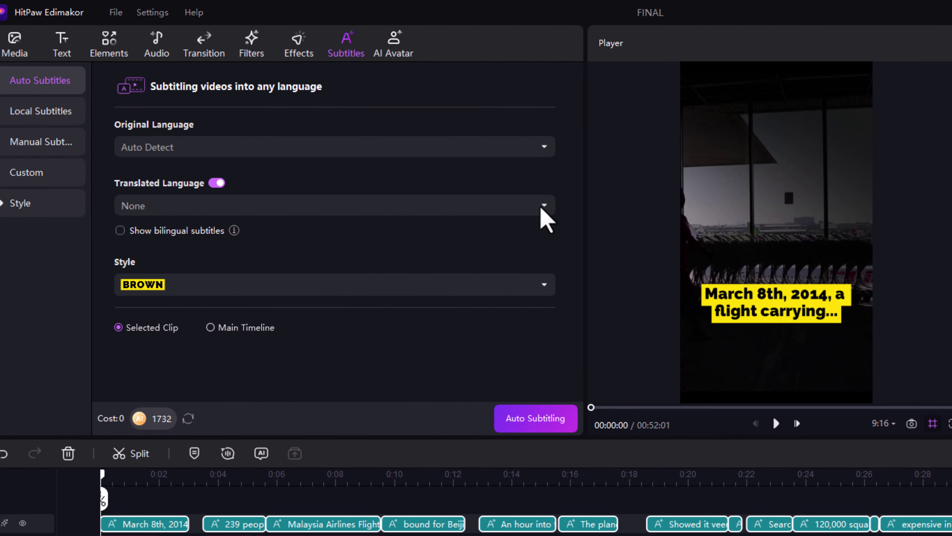
{"action": "left_click", "coordinate": [541, 209]}
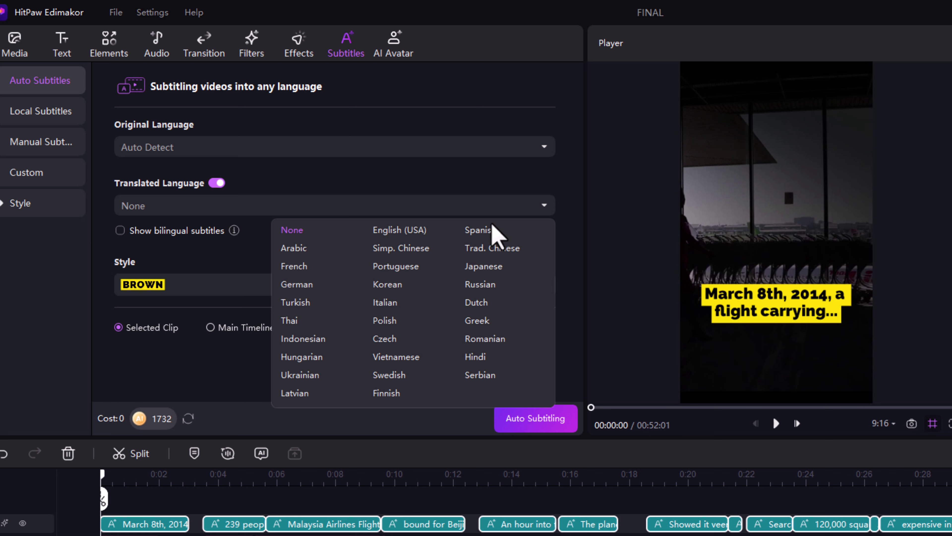
{"action": "left_click", "coordinate": [544, 184]}
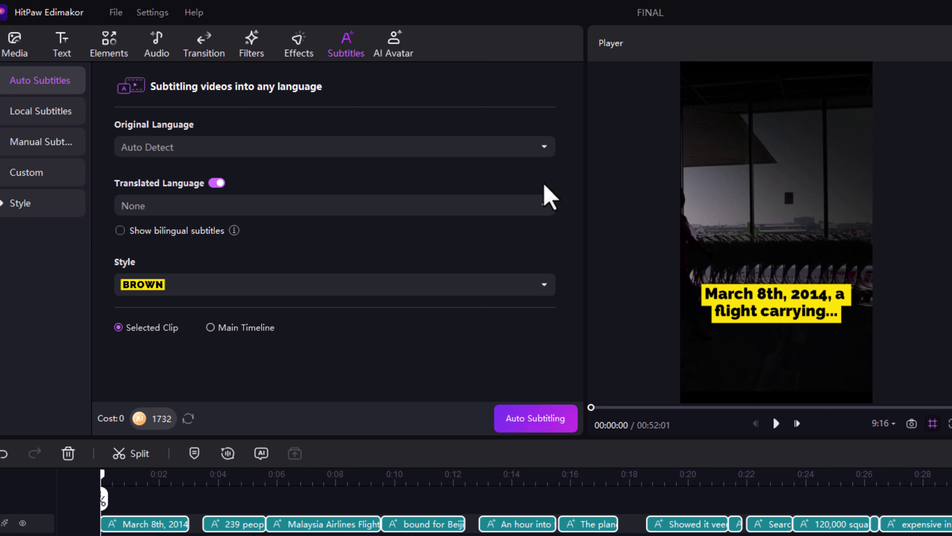